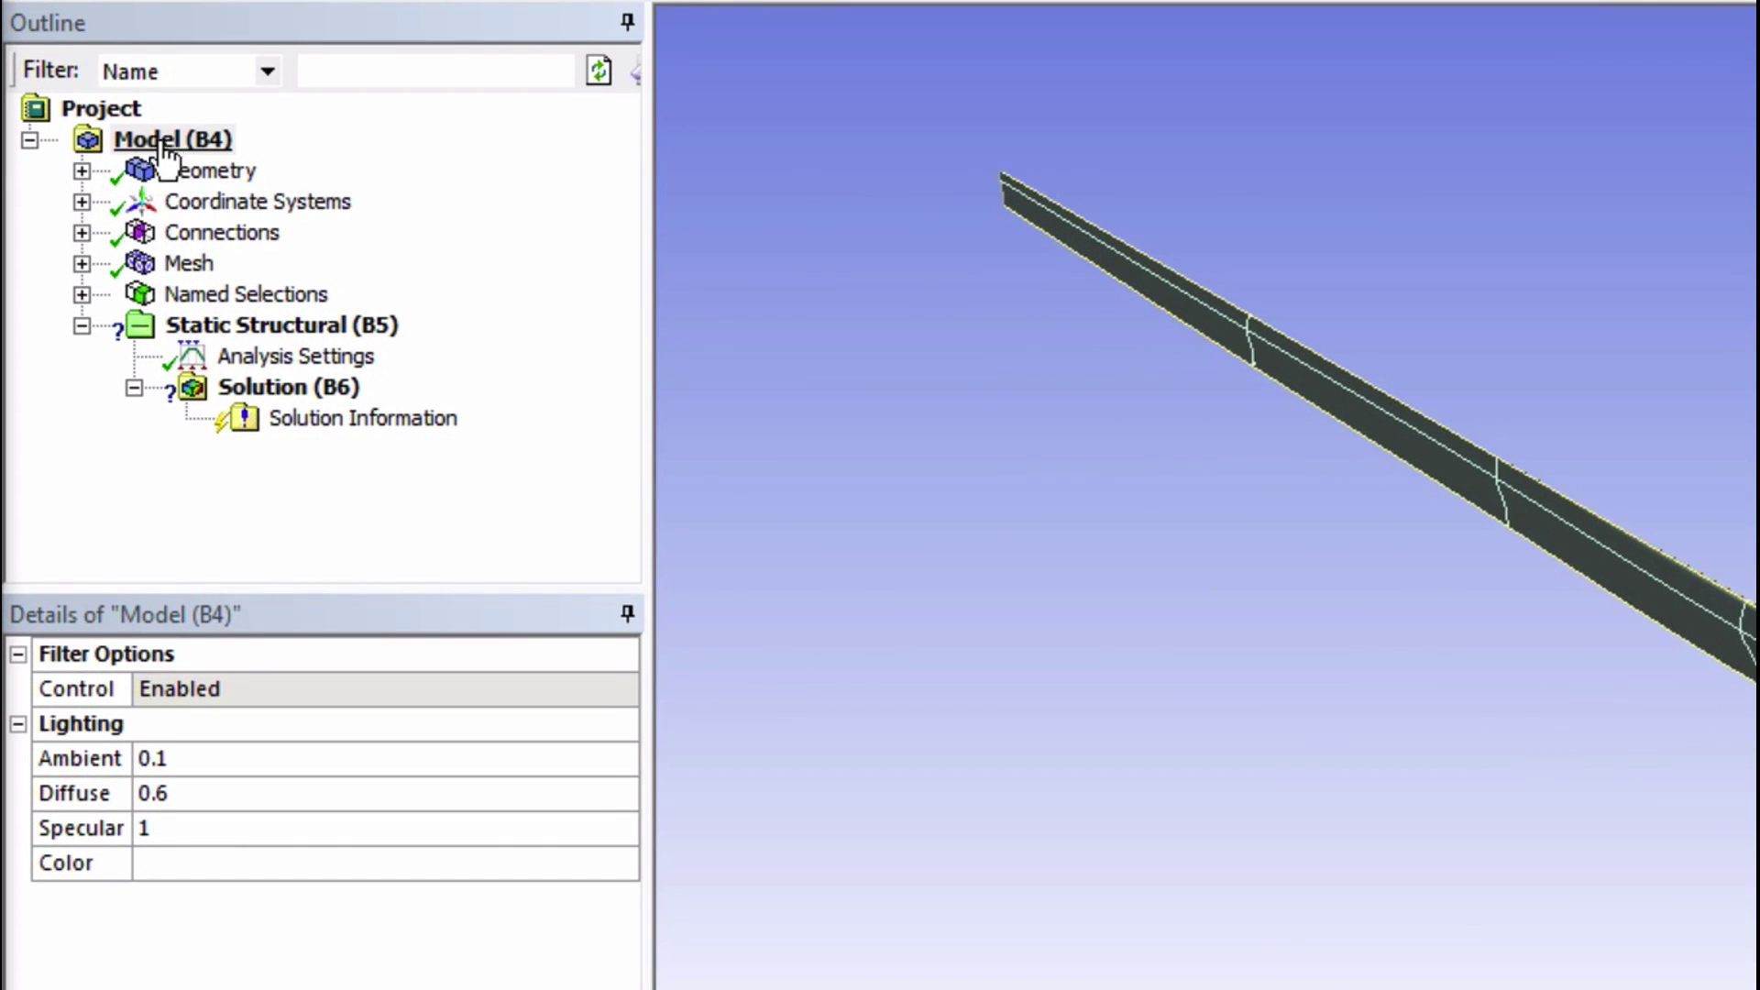
- Insert a remote point in the model and scope it to the four edges of the circular blade root opening
{"action": "right_click", "coordinate": [164, 143]}
{"action": "mouse_move", "coordinate": [264, 169]}
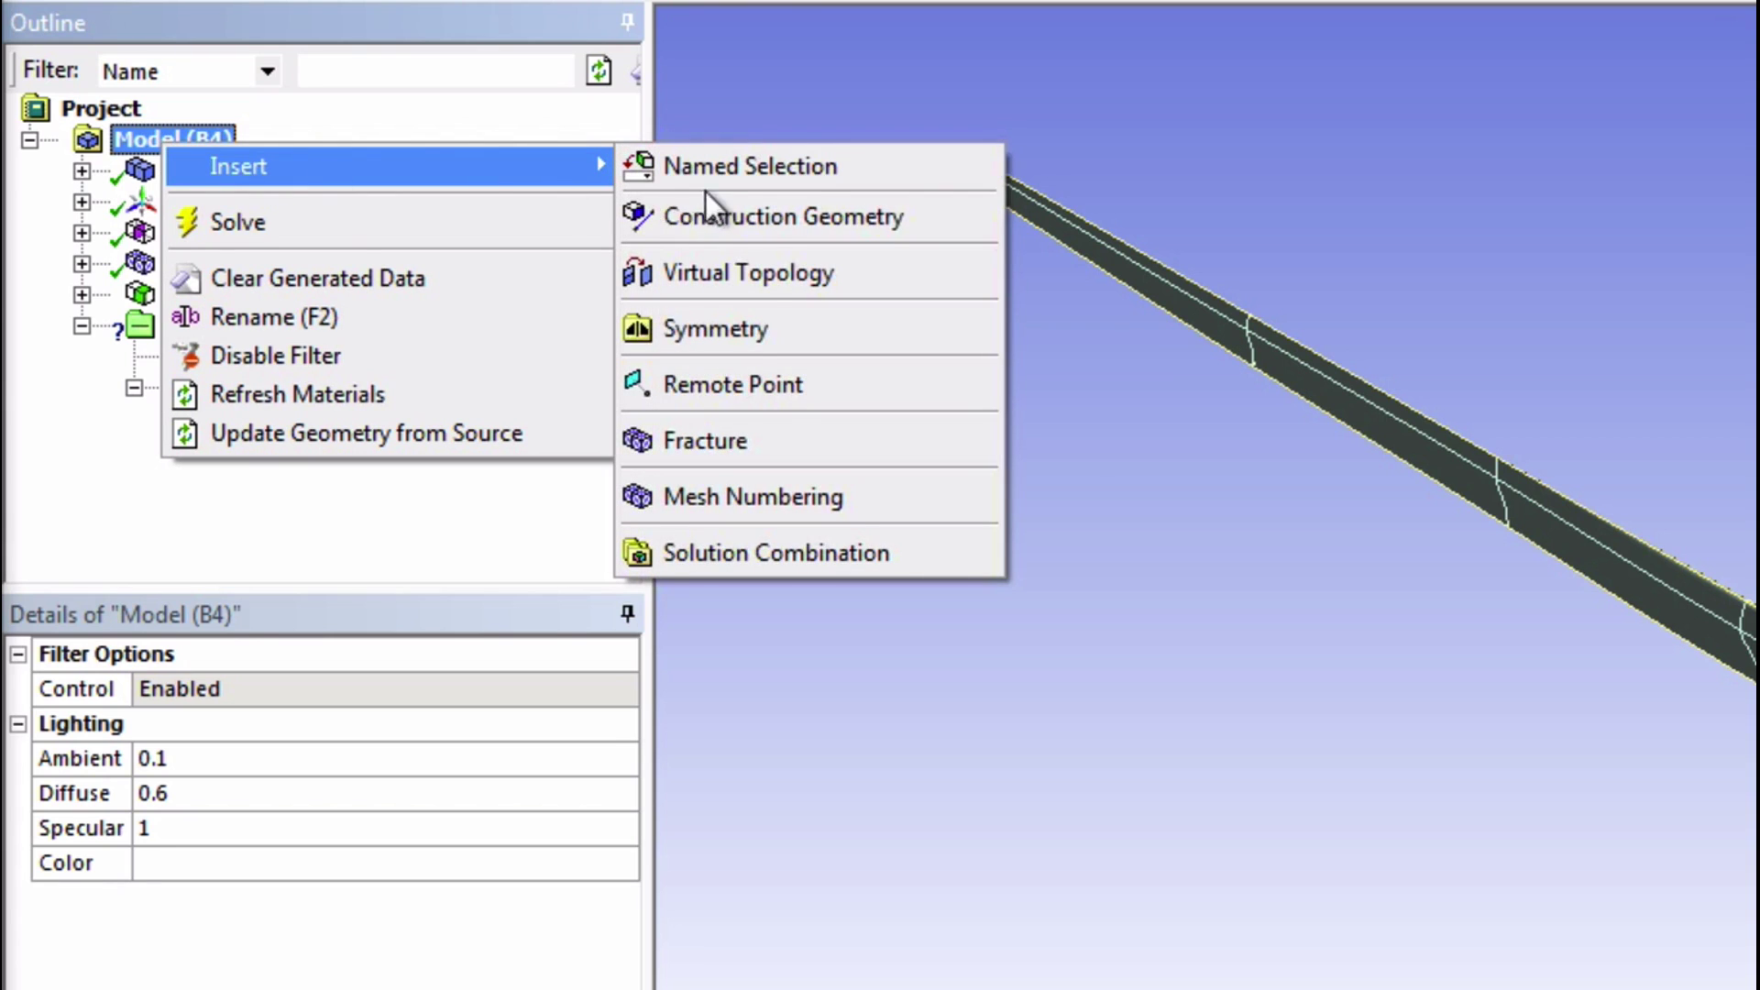
{"action": "left_click", "coordinate": [762, 387]}
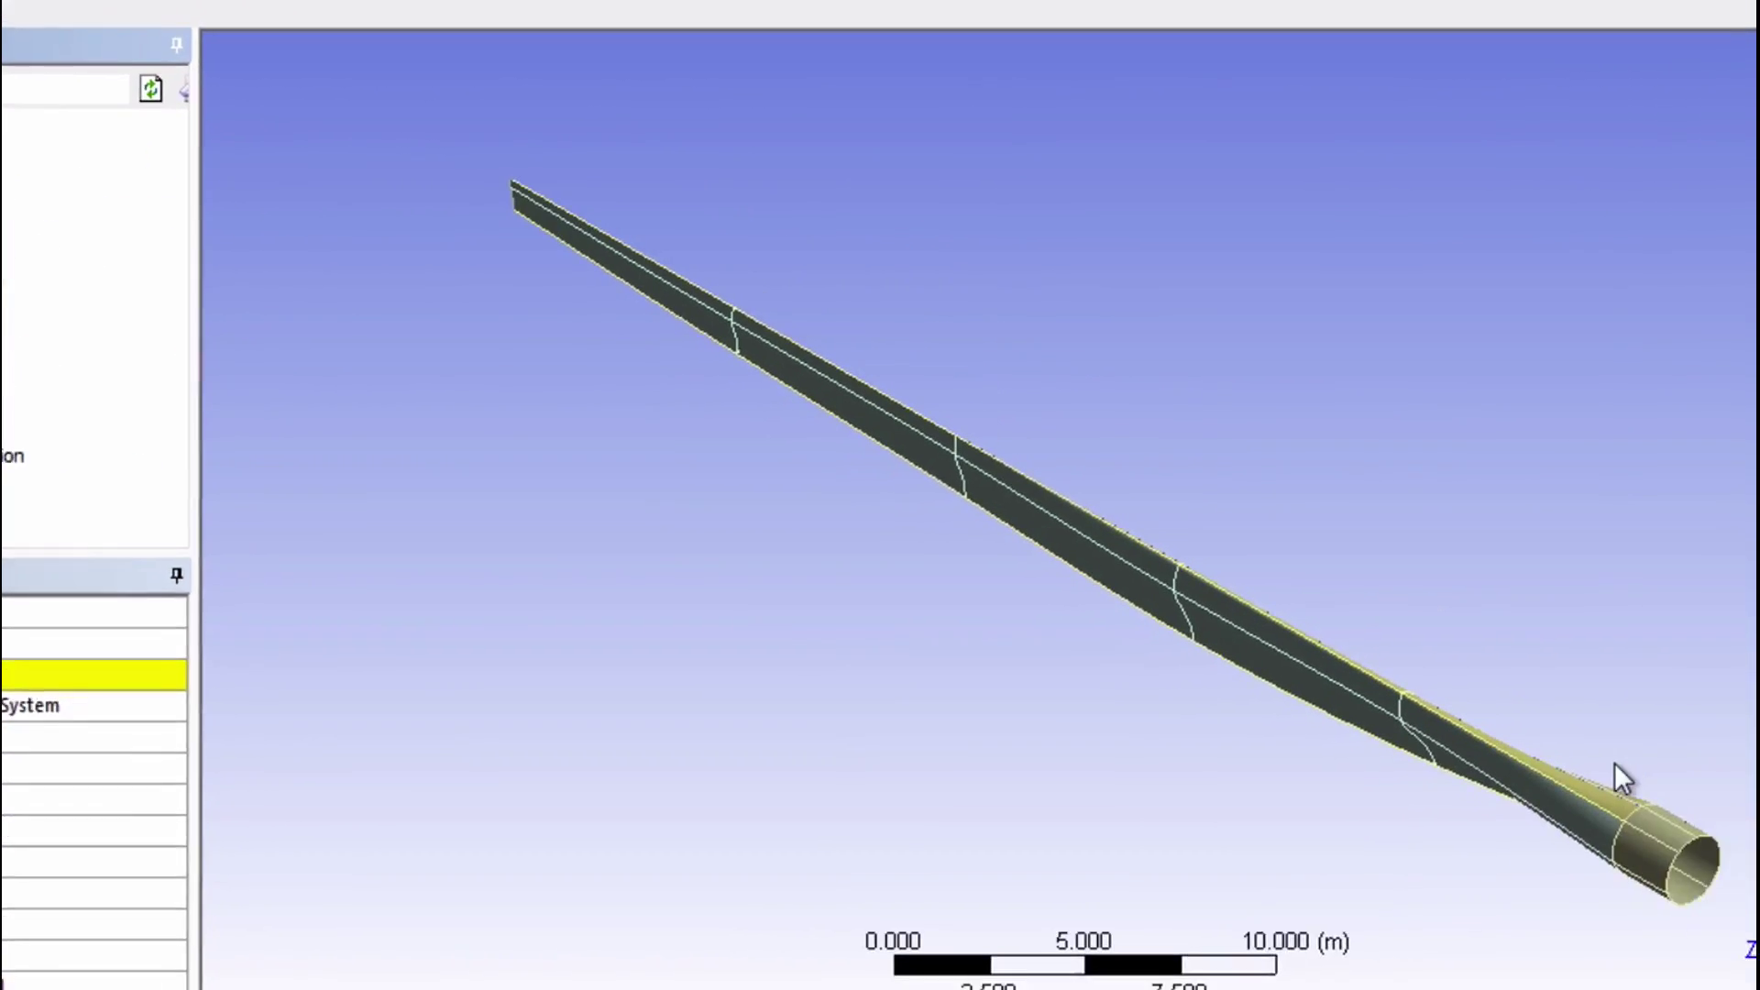
{"action": "right_click_drag", "start_coordinate": [1414, 734], "coordinate": [1584, 937]}
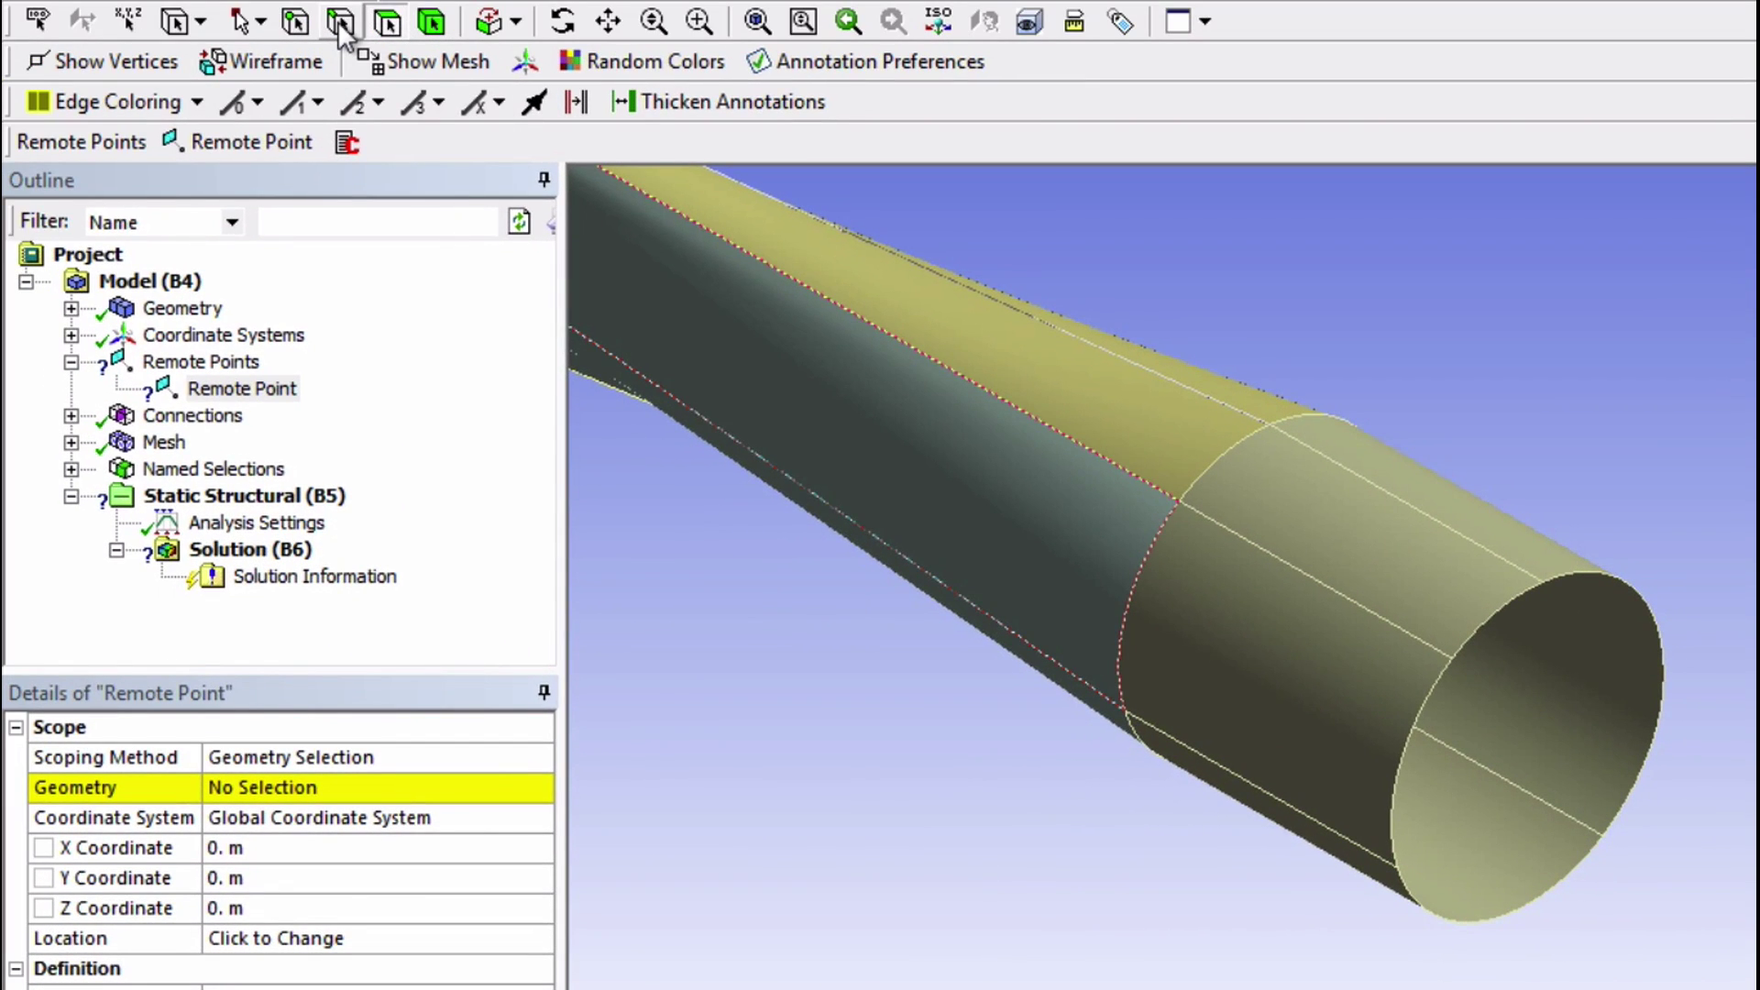
{"action": "left_click", "coordinate": [265, 9]}
{"action": "left_click", "coordinate": [341, 28]}
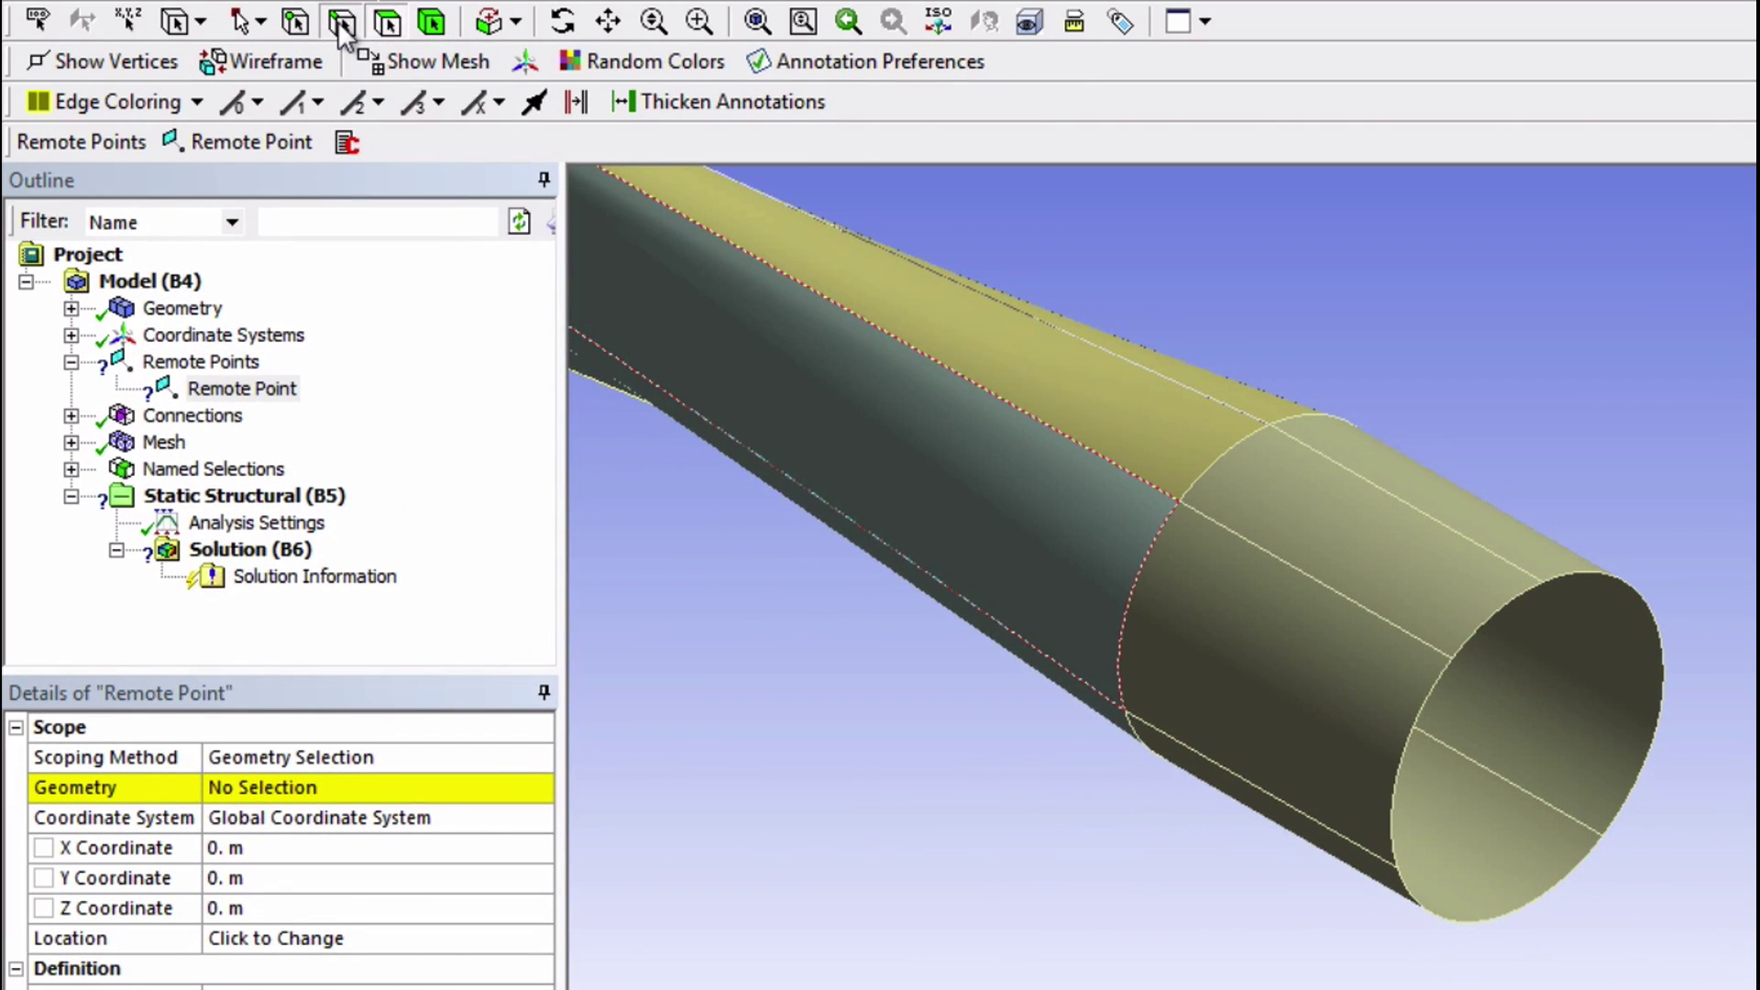
{"action": "left_click", "coordinate": [1638, 592]}
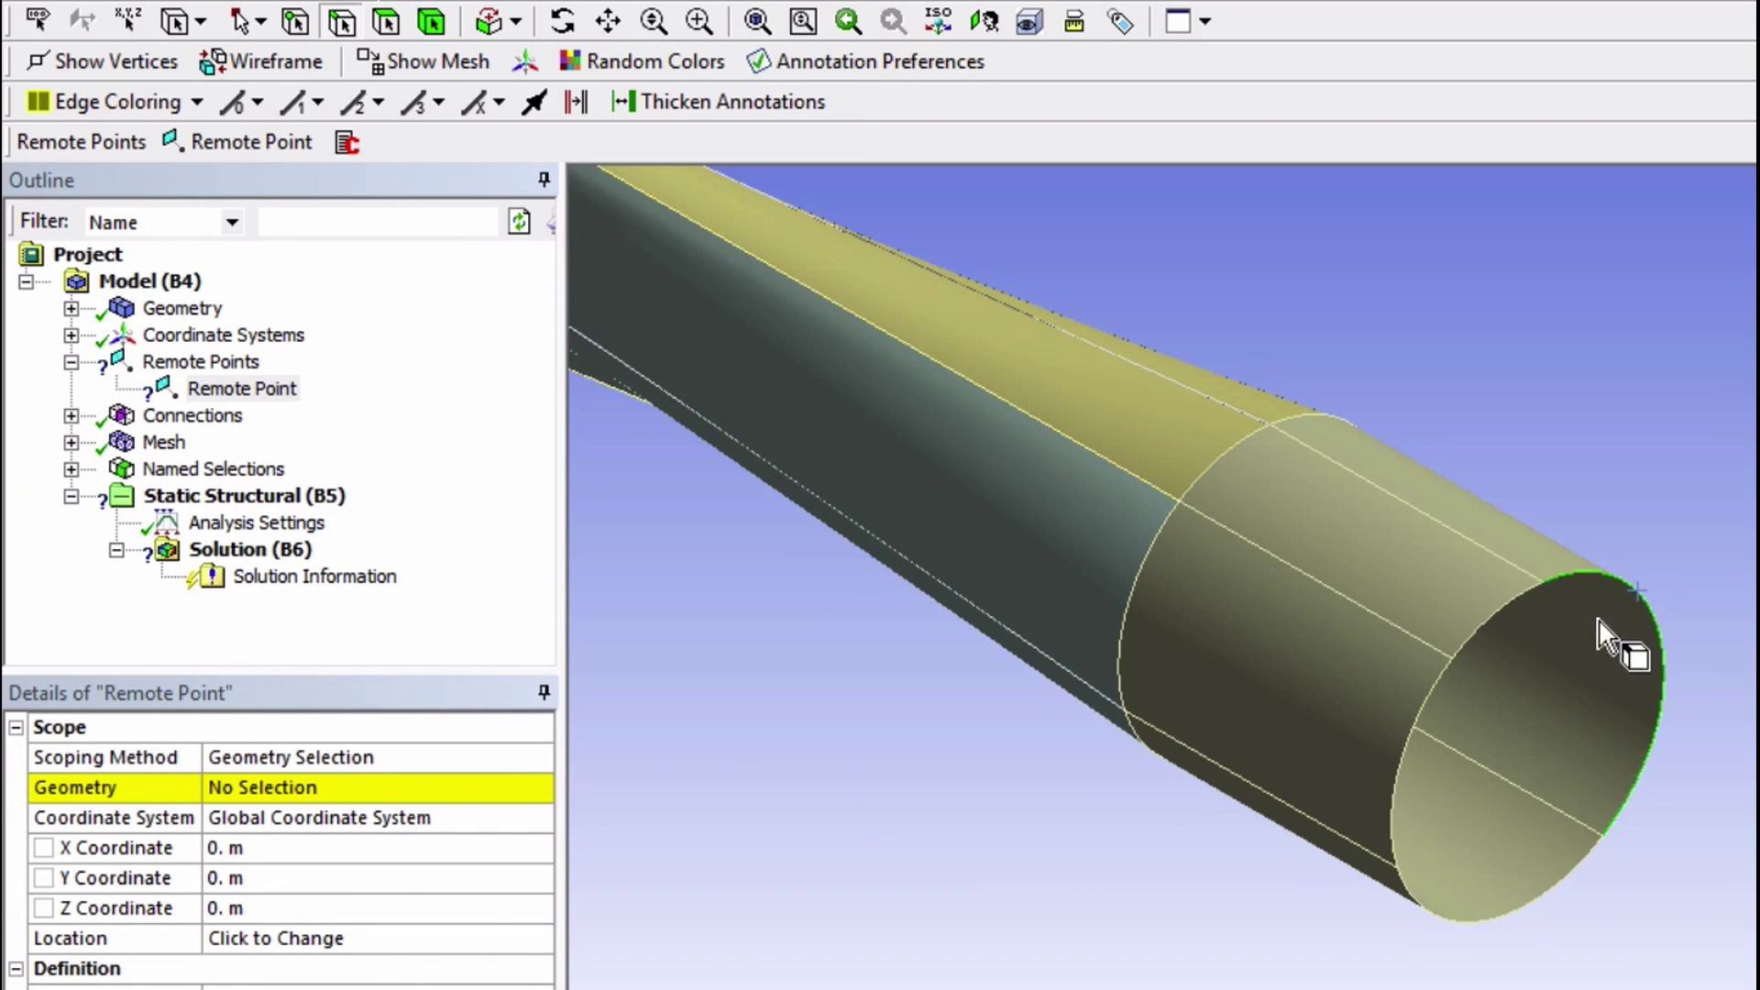
{"action": "left_click", "coordinate": [1431, 689], "text": "ctrl"}
{"action": "left_click", "coordinate": [1432, 910], "text": "ctrl"}
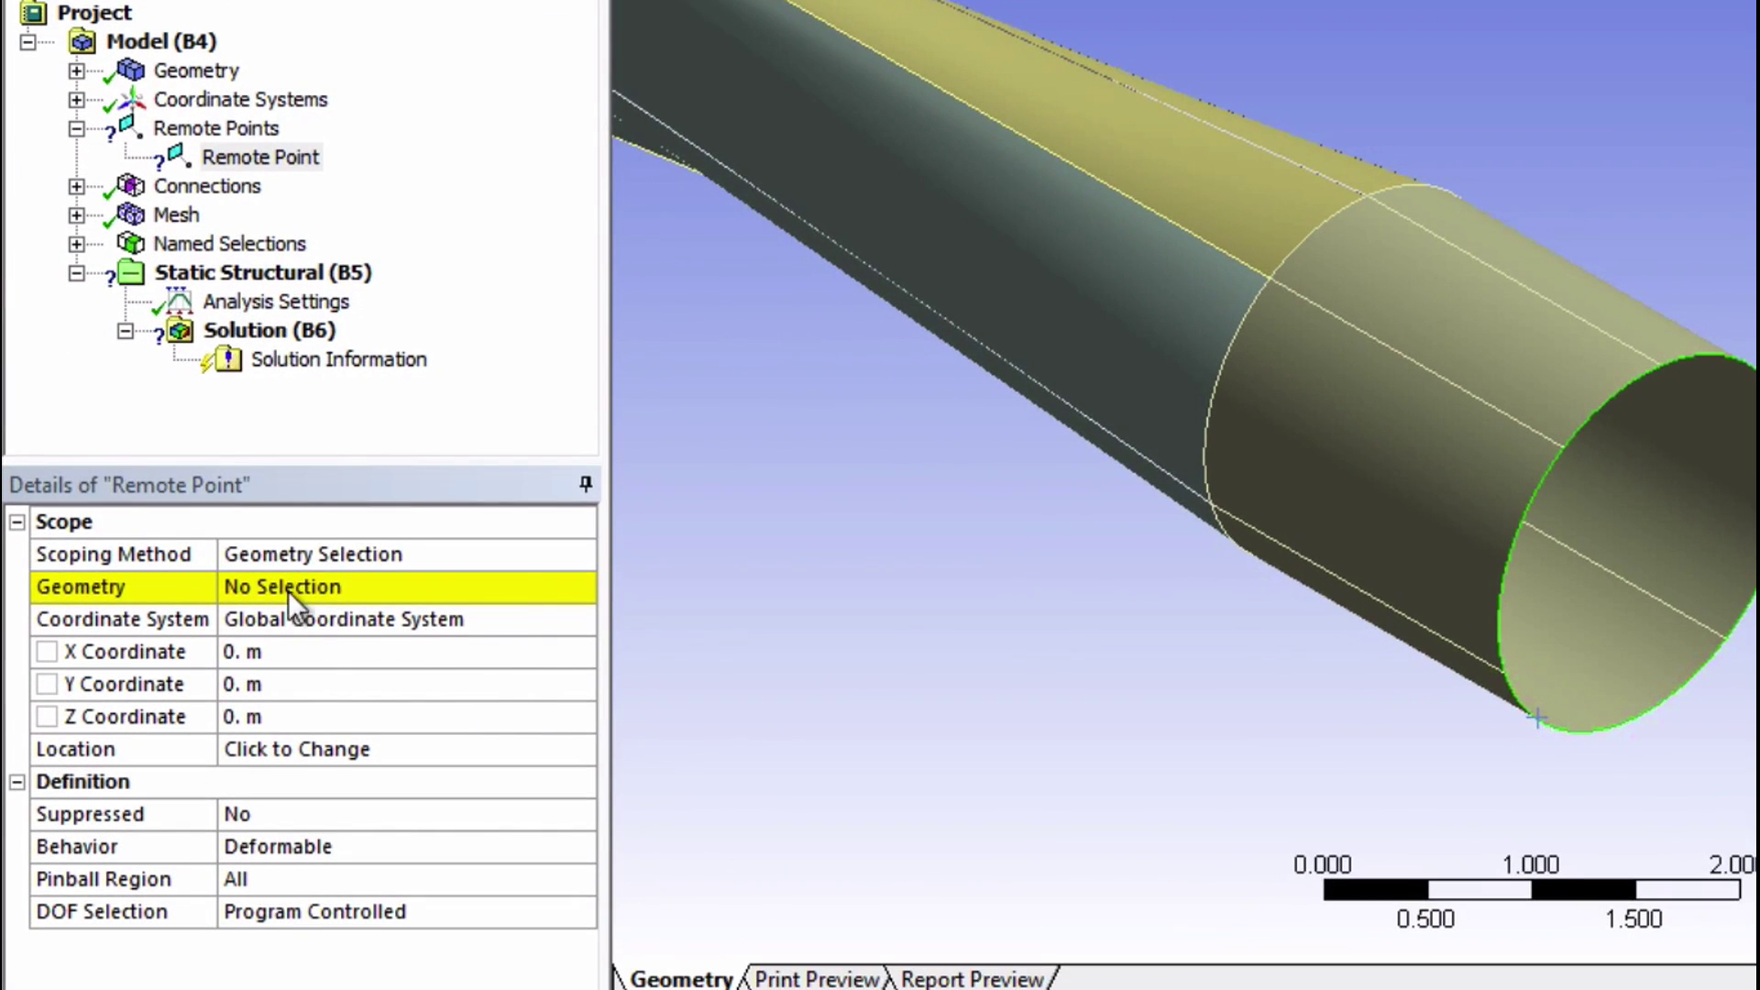
{"action": "left_click", "coordinate": [288, 591]}
{"action": "left_click", "coordinate": [280, 585]}
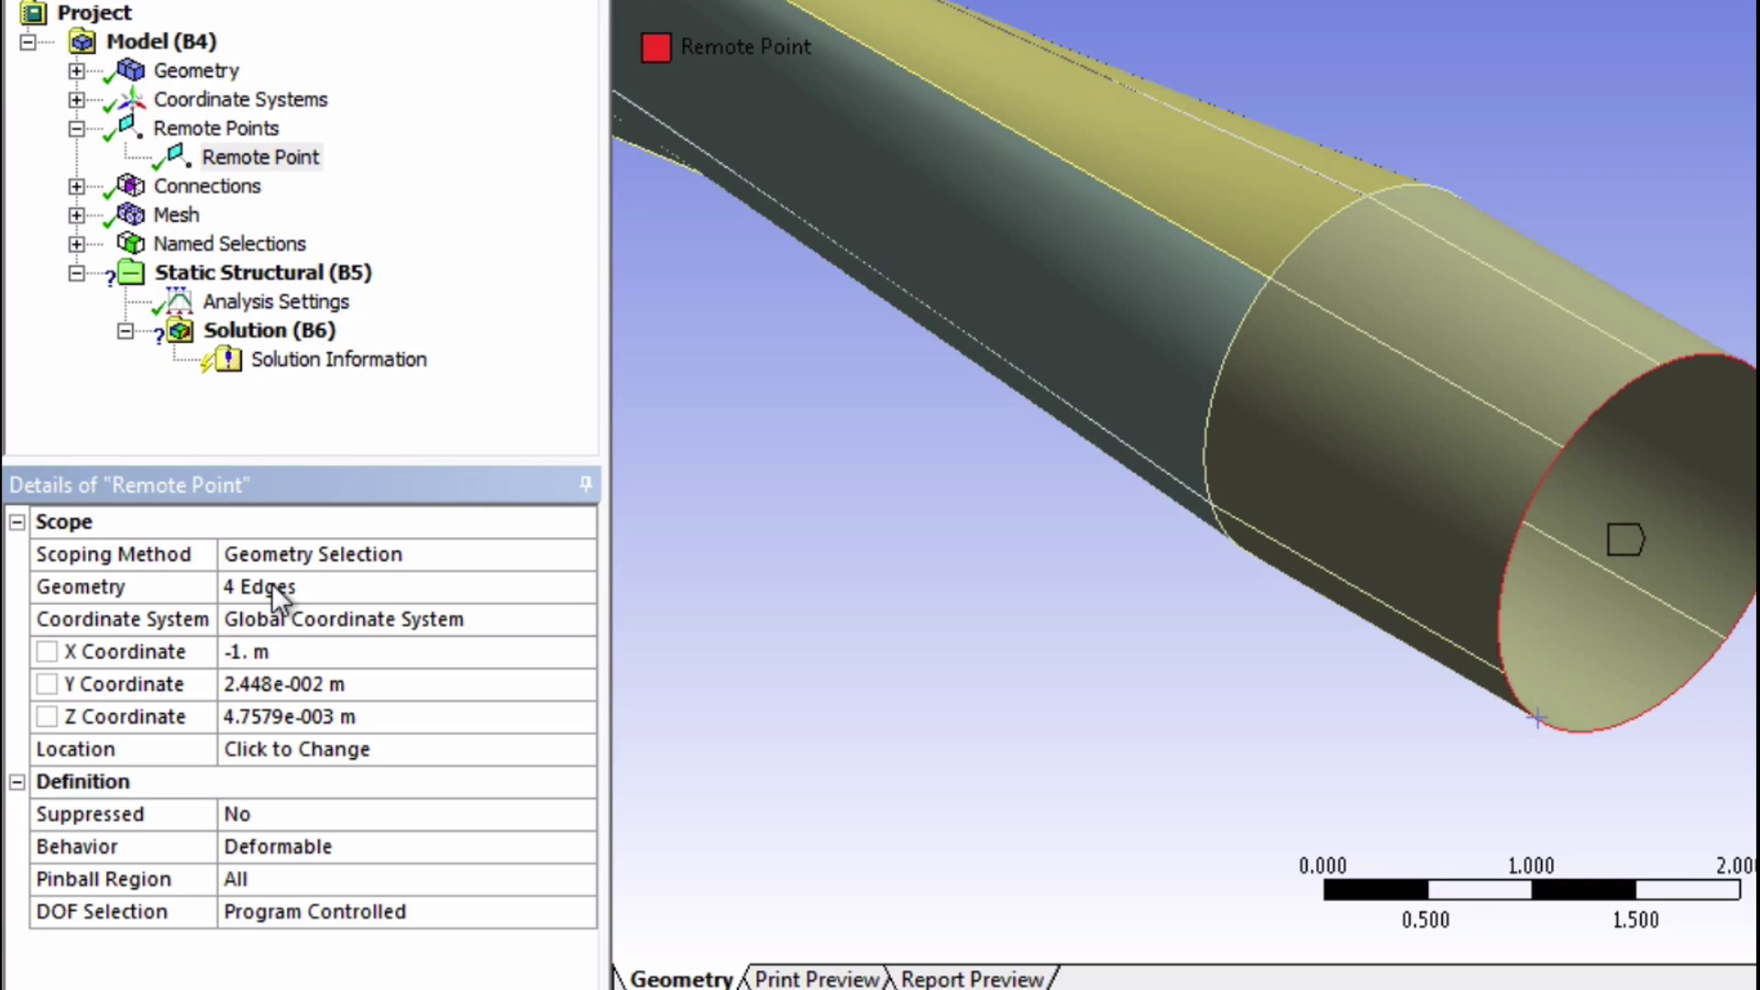
- Set the remote point's X, Y and Z coordinates to 0 m
{"action": "left_click", "coordinate": [286, 652]}
{"action": "type", "text": "0"}
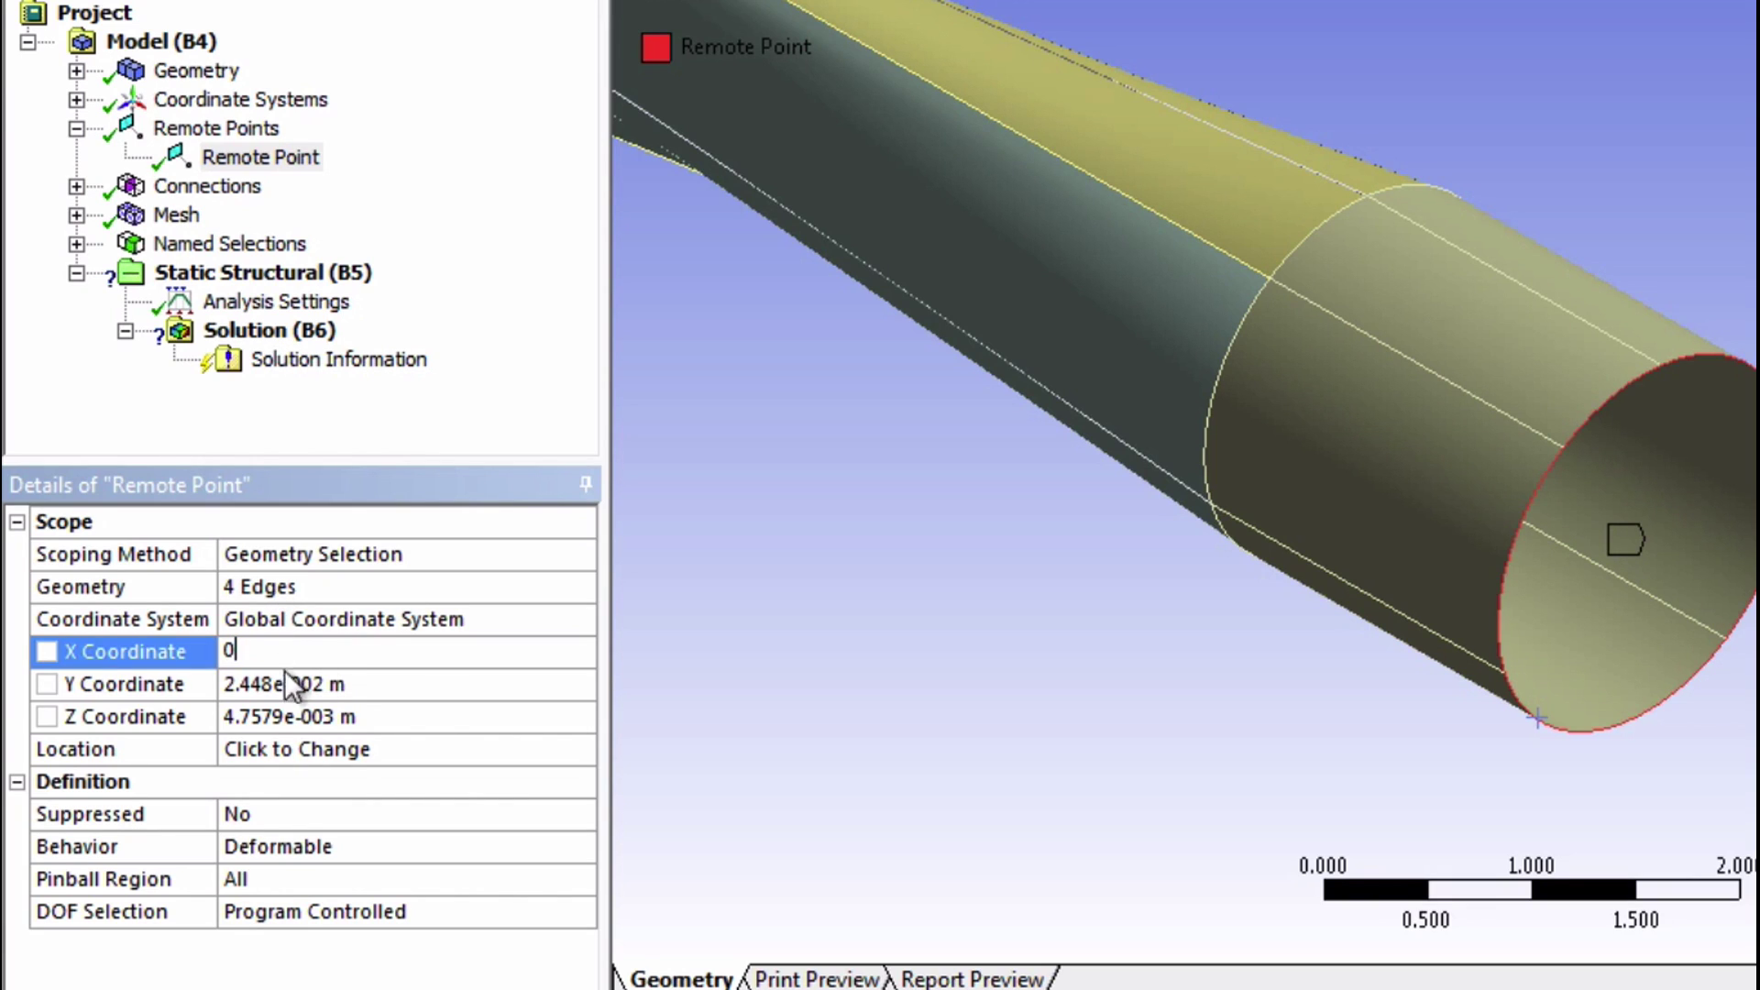
{"action": "left_click", "coordinate": [279, 683]}
{"action": "type", "text": "0"}
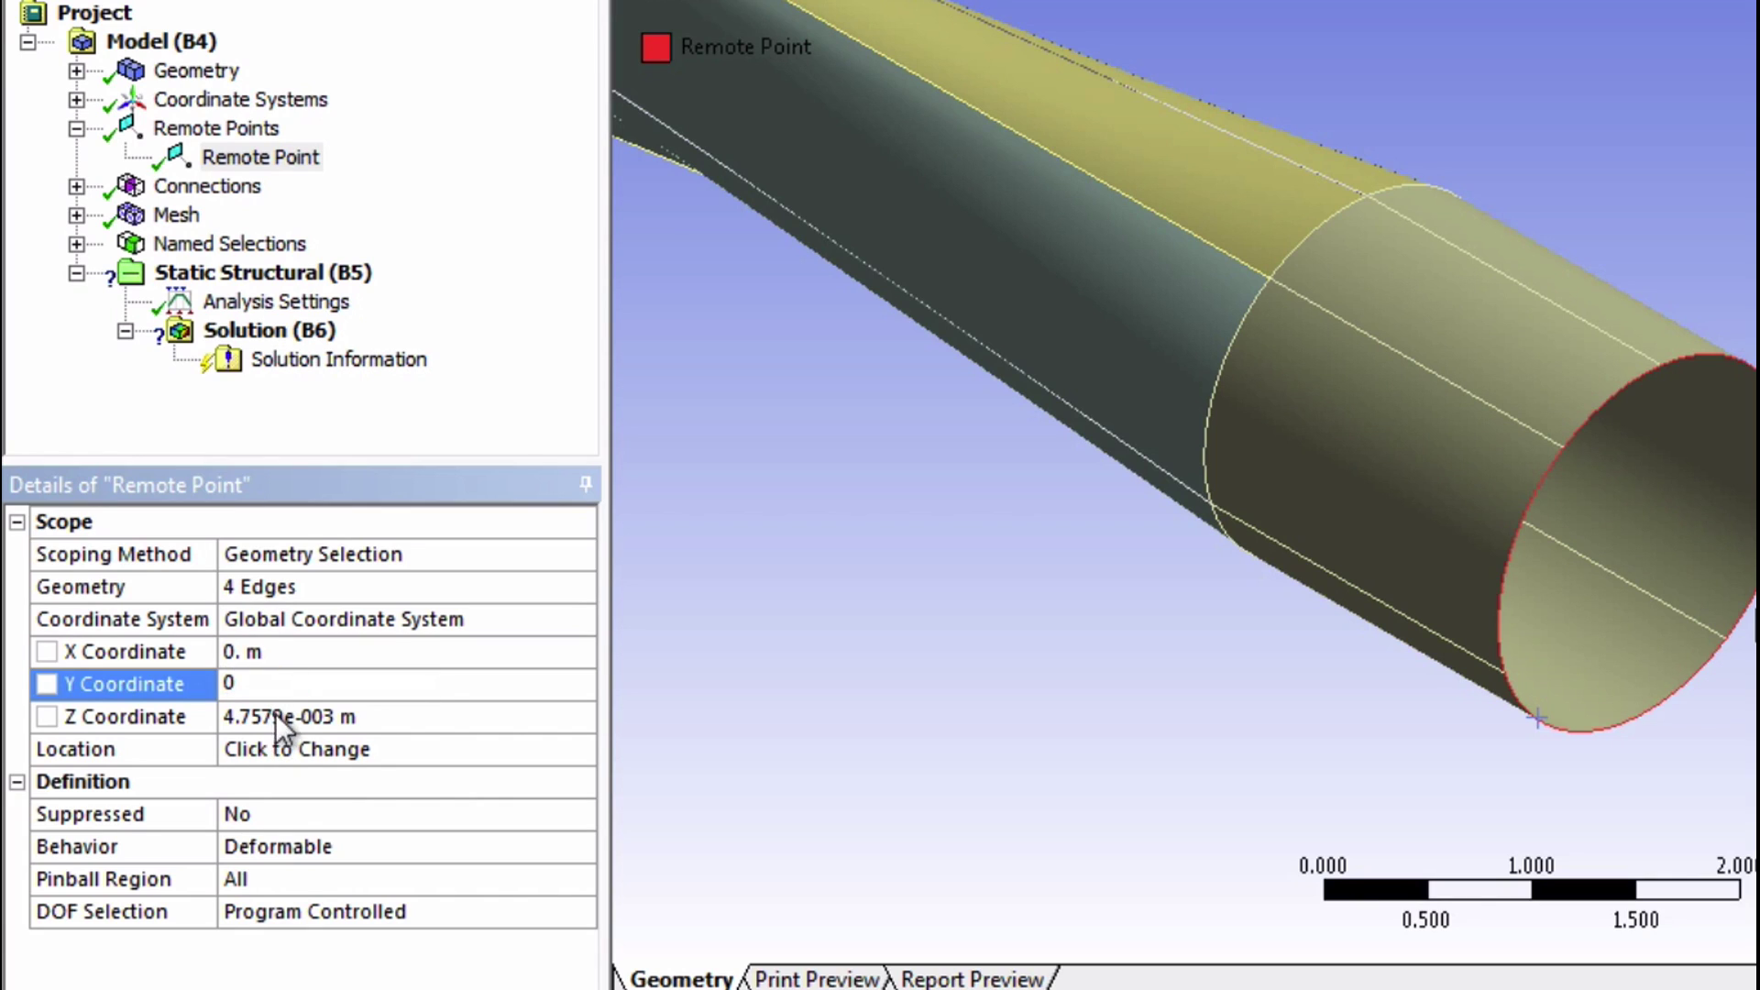
{"action": "left_click", "coordinate": [275, 713]}
{"action": "type", "text": "0"}
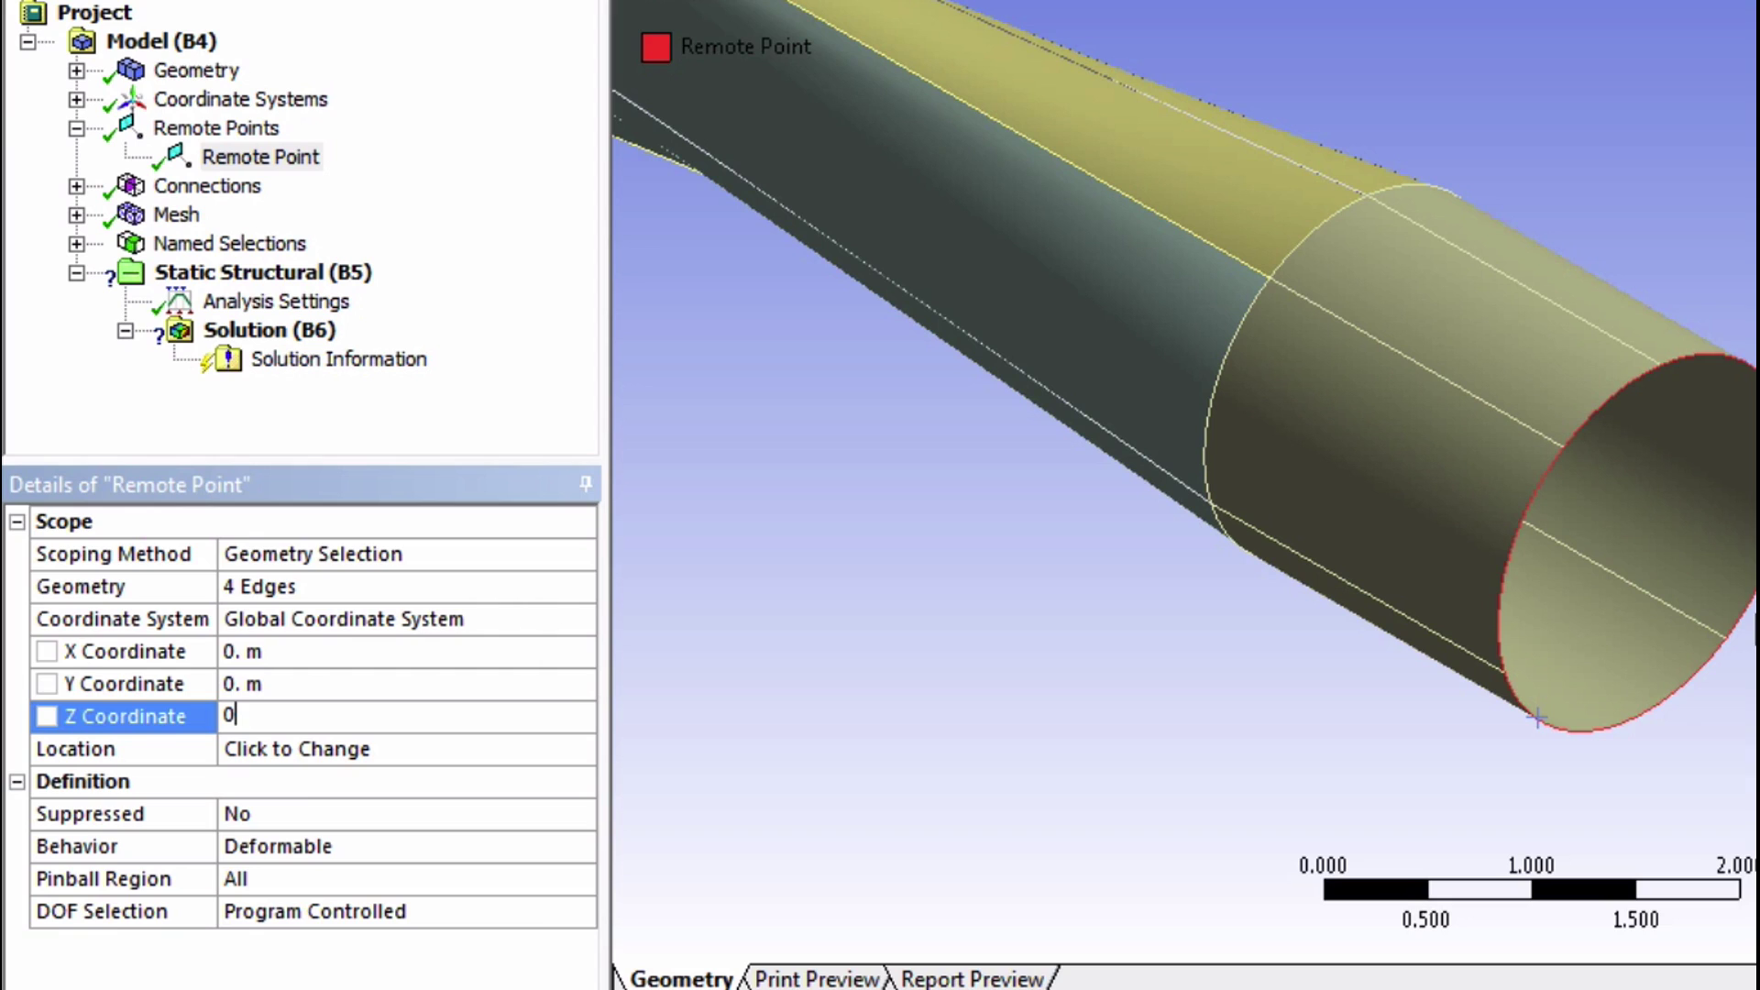
- Set the remote point's behavior to Rigid
{"action": "left_click", "coordinate": [301, 845]}
{"action": "left_click", "coordinate": [580, 845]}
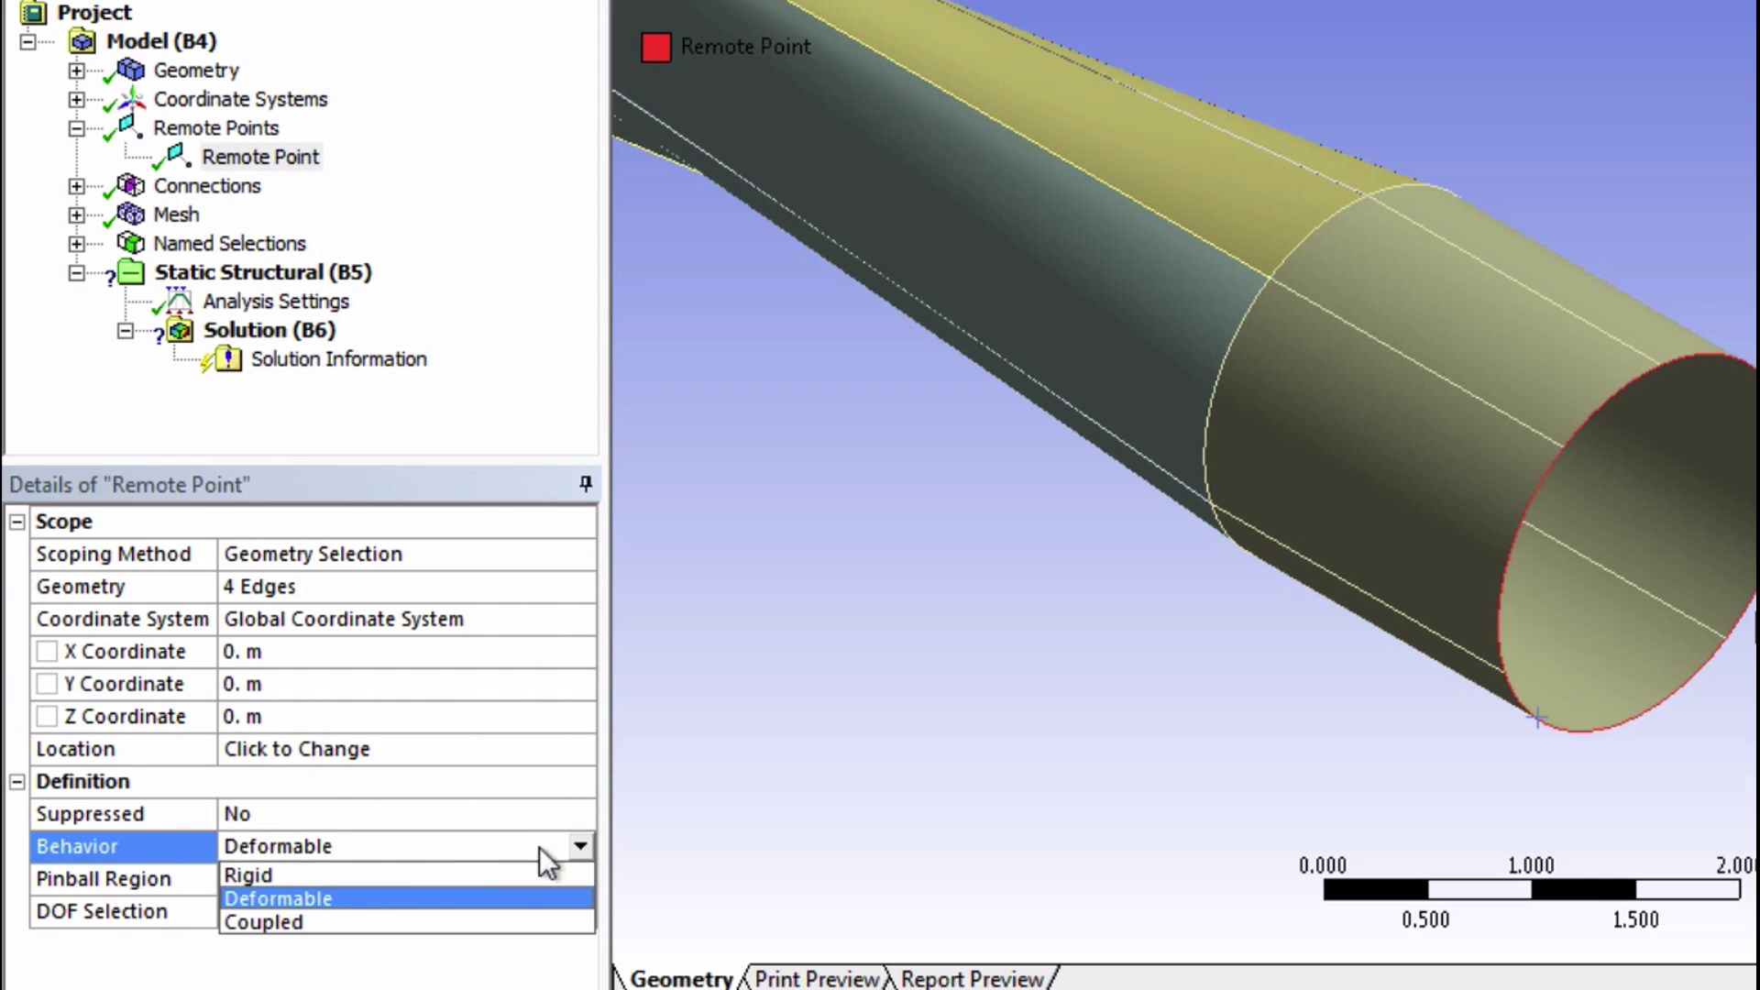
{"action": "left_click", "coordinate": [440, 862]}
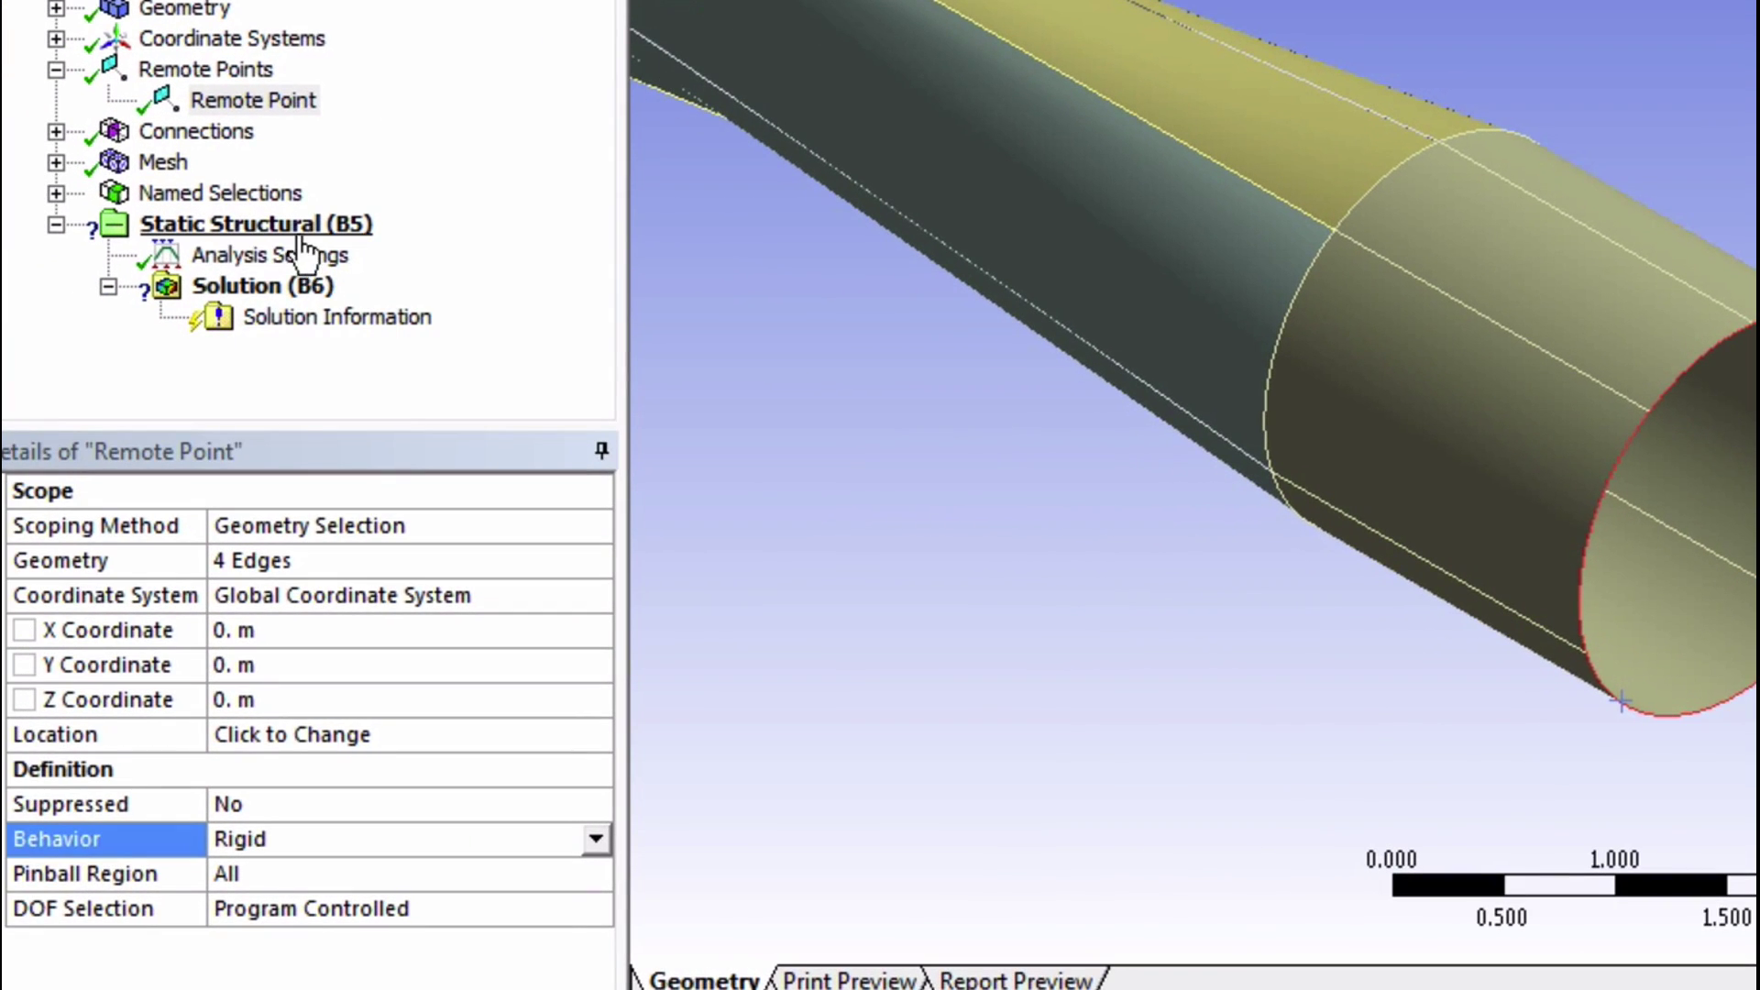
- Insert a Remote Displacement in the static structural analysis and scope it to the existing remote point
{"action": "right_click", "coordinate": [294, 224]}
{"action": "mouse_move", "coordinate": [385, 245]}
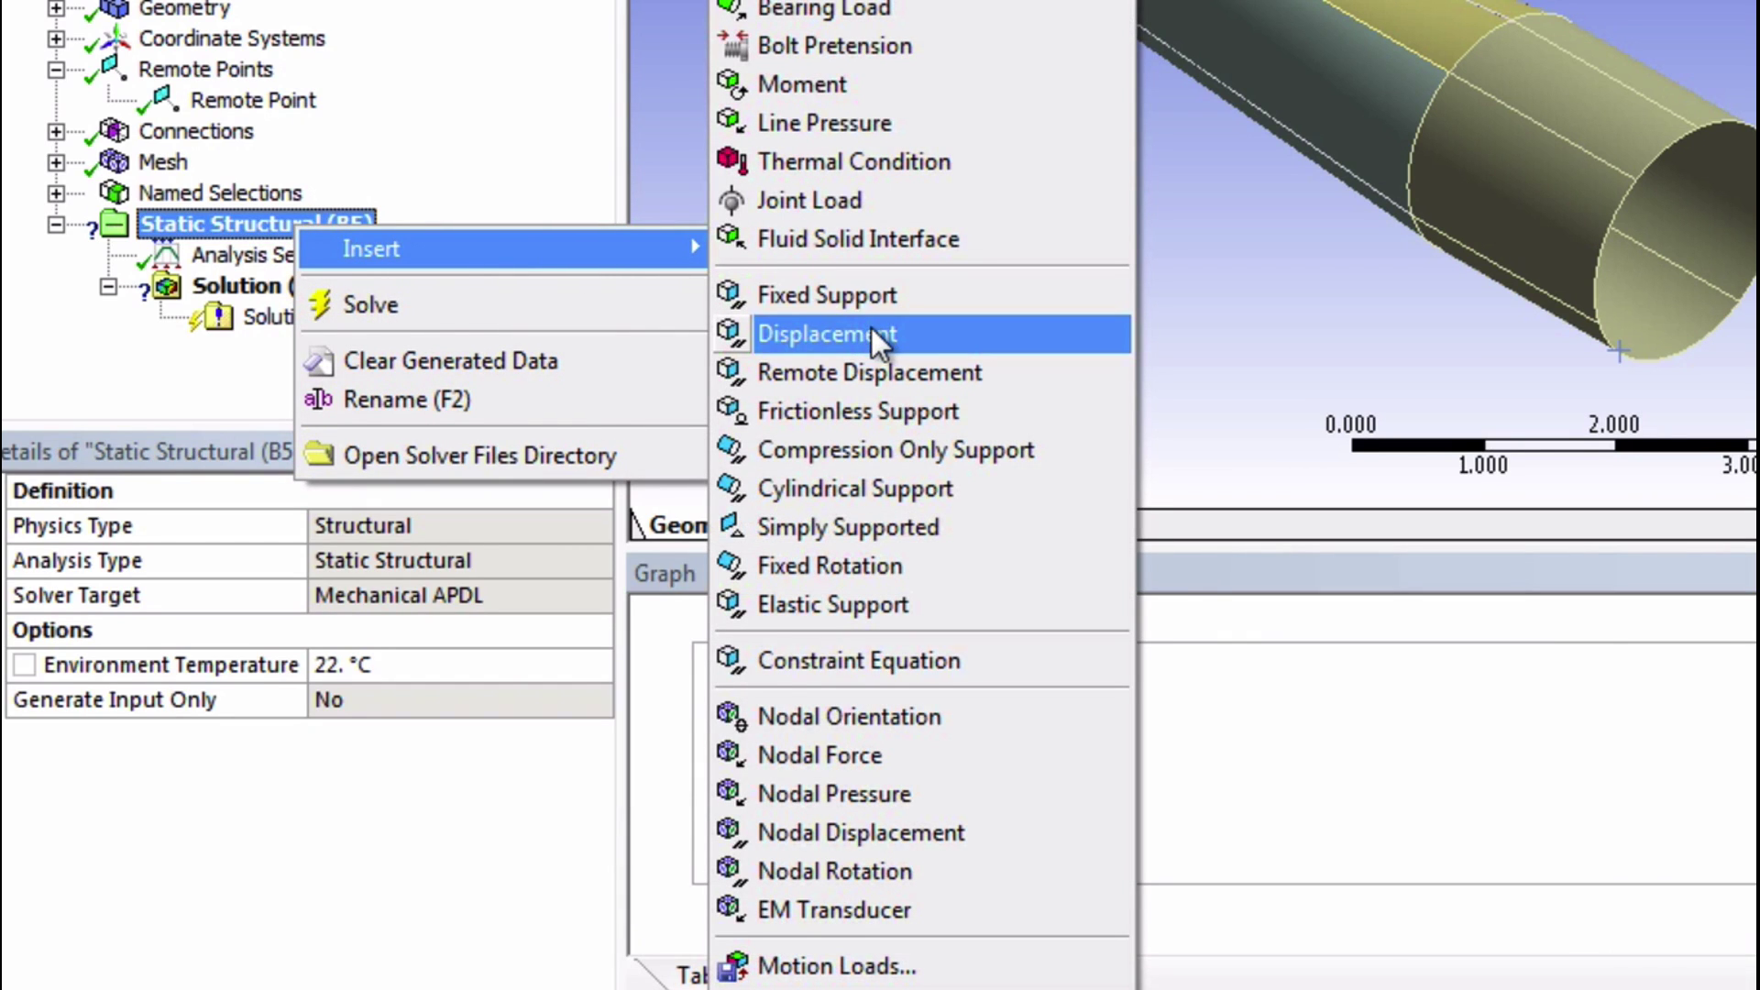
{"action": "left_click", "coordinate": [905, 372]}
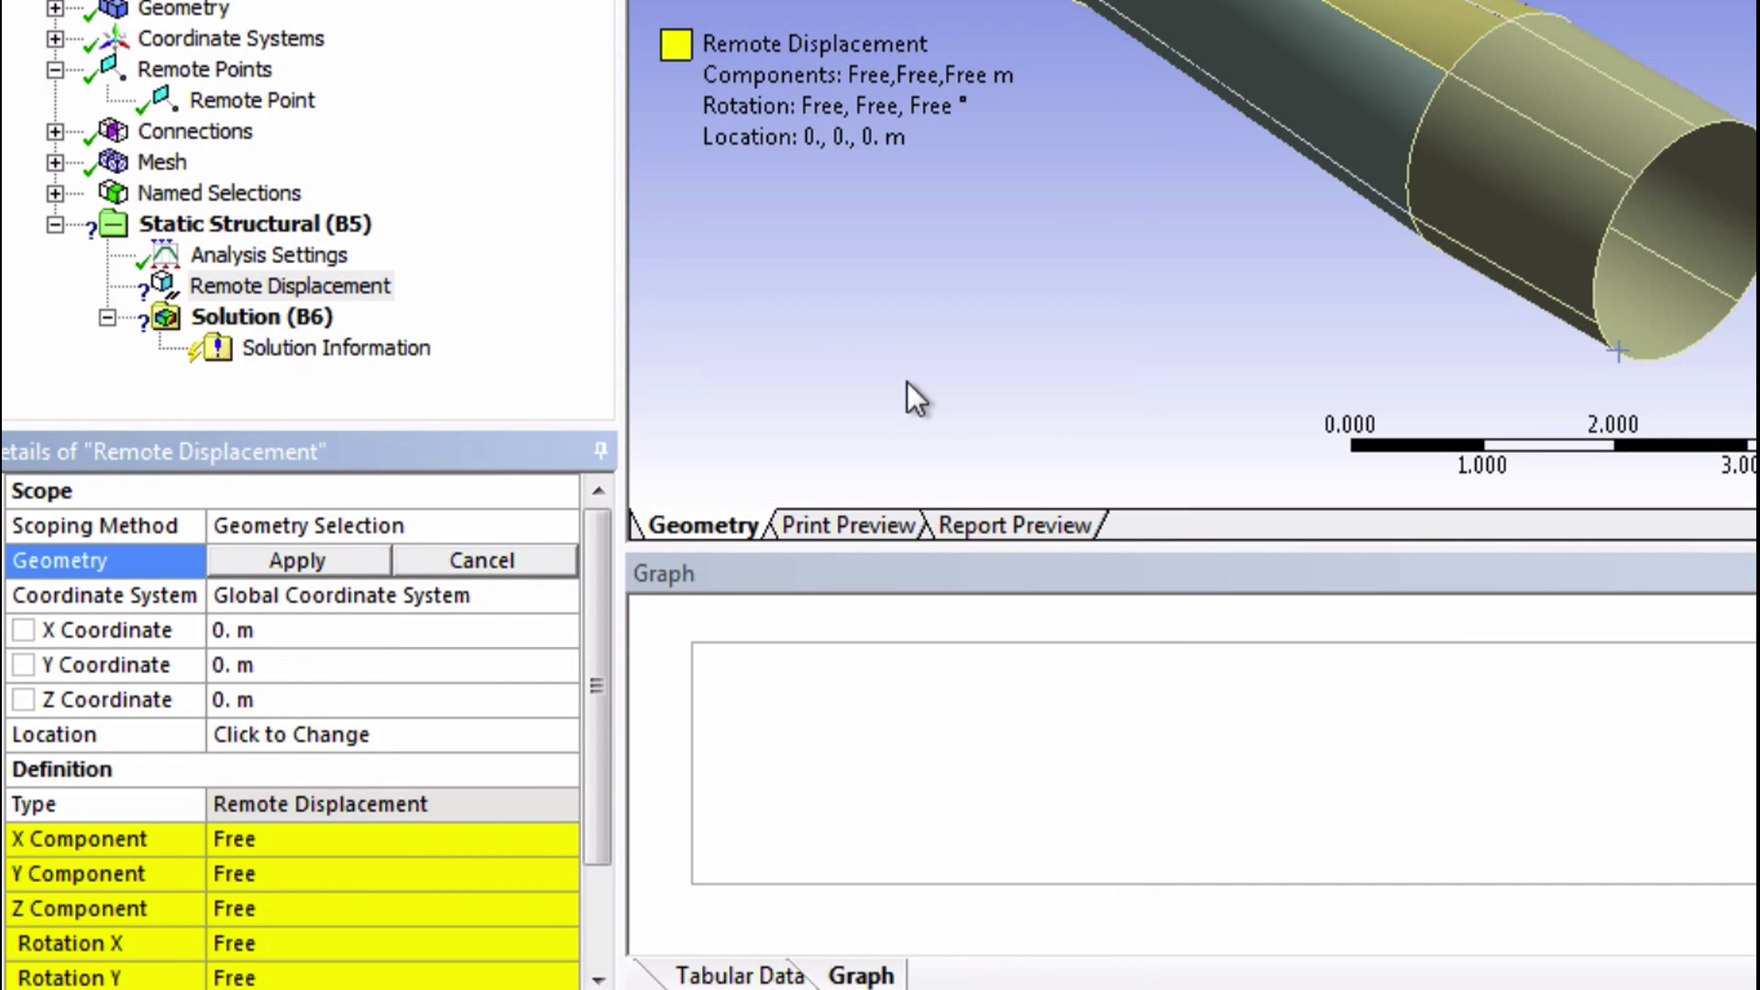
{"action": "left_click", "coordinate": [502, 525]}
{"action": "left_click", "coordinate": [561, 525]}
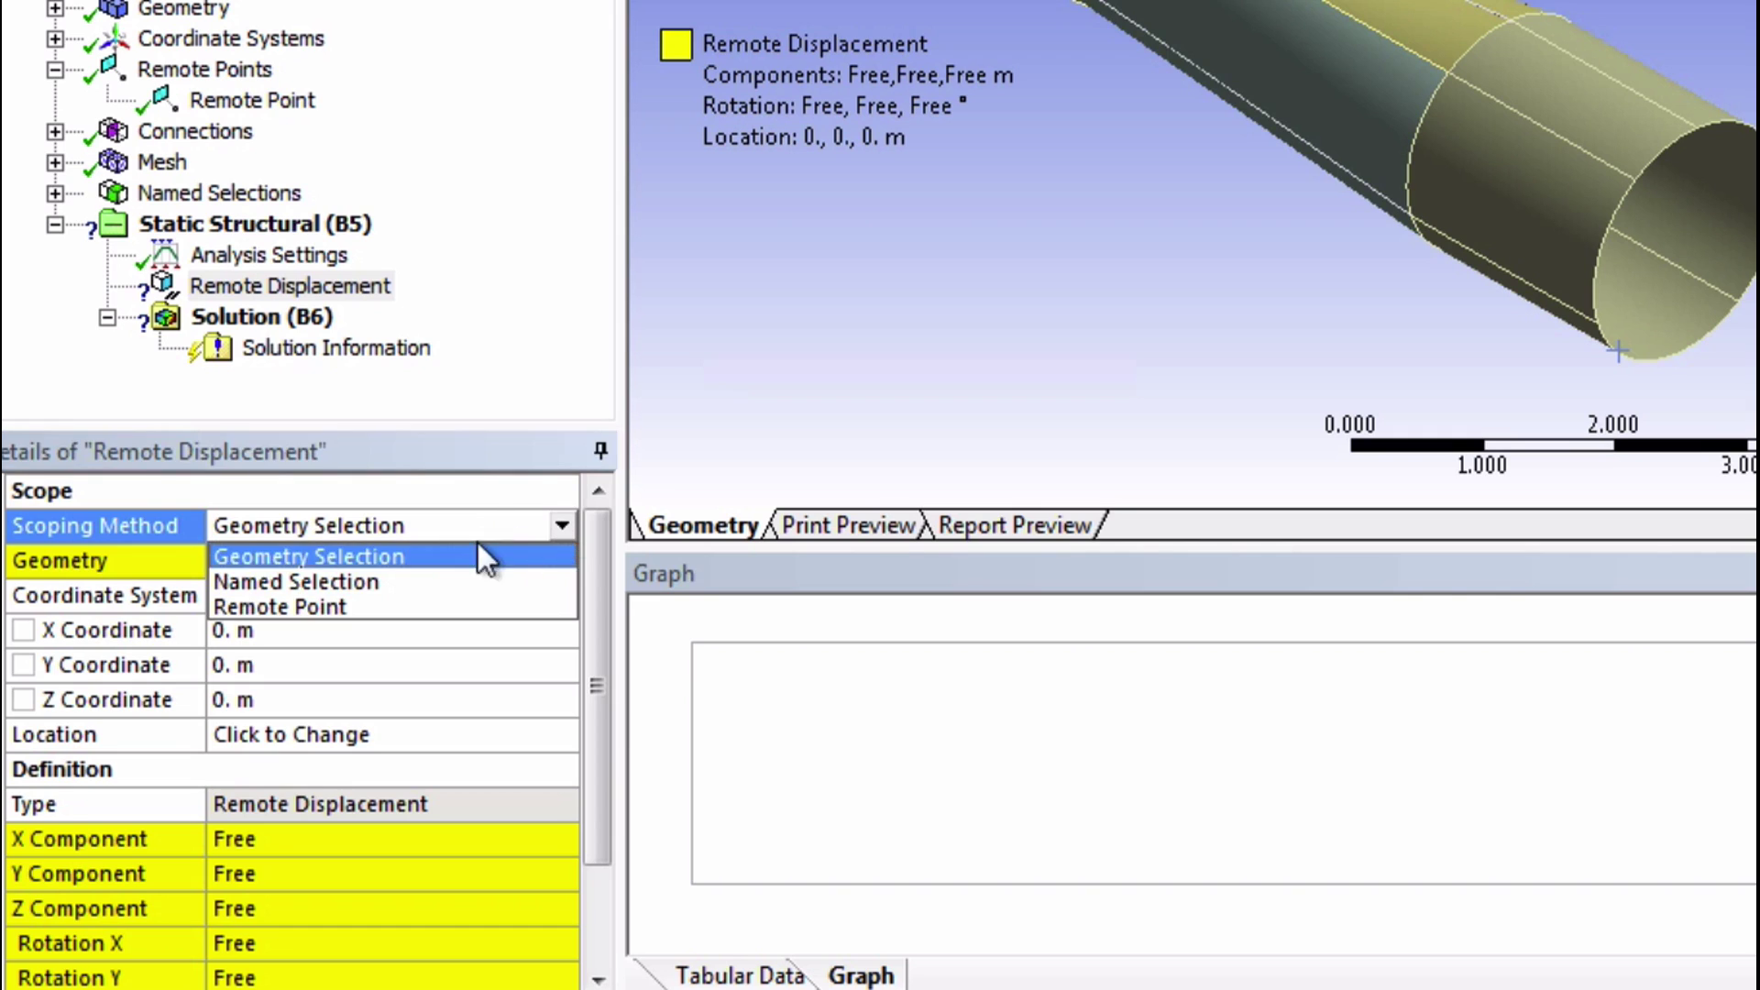
{"action": "left_click", "coordinate": [396, 603]}
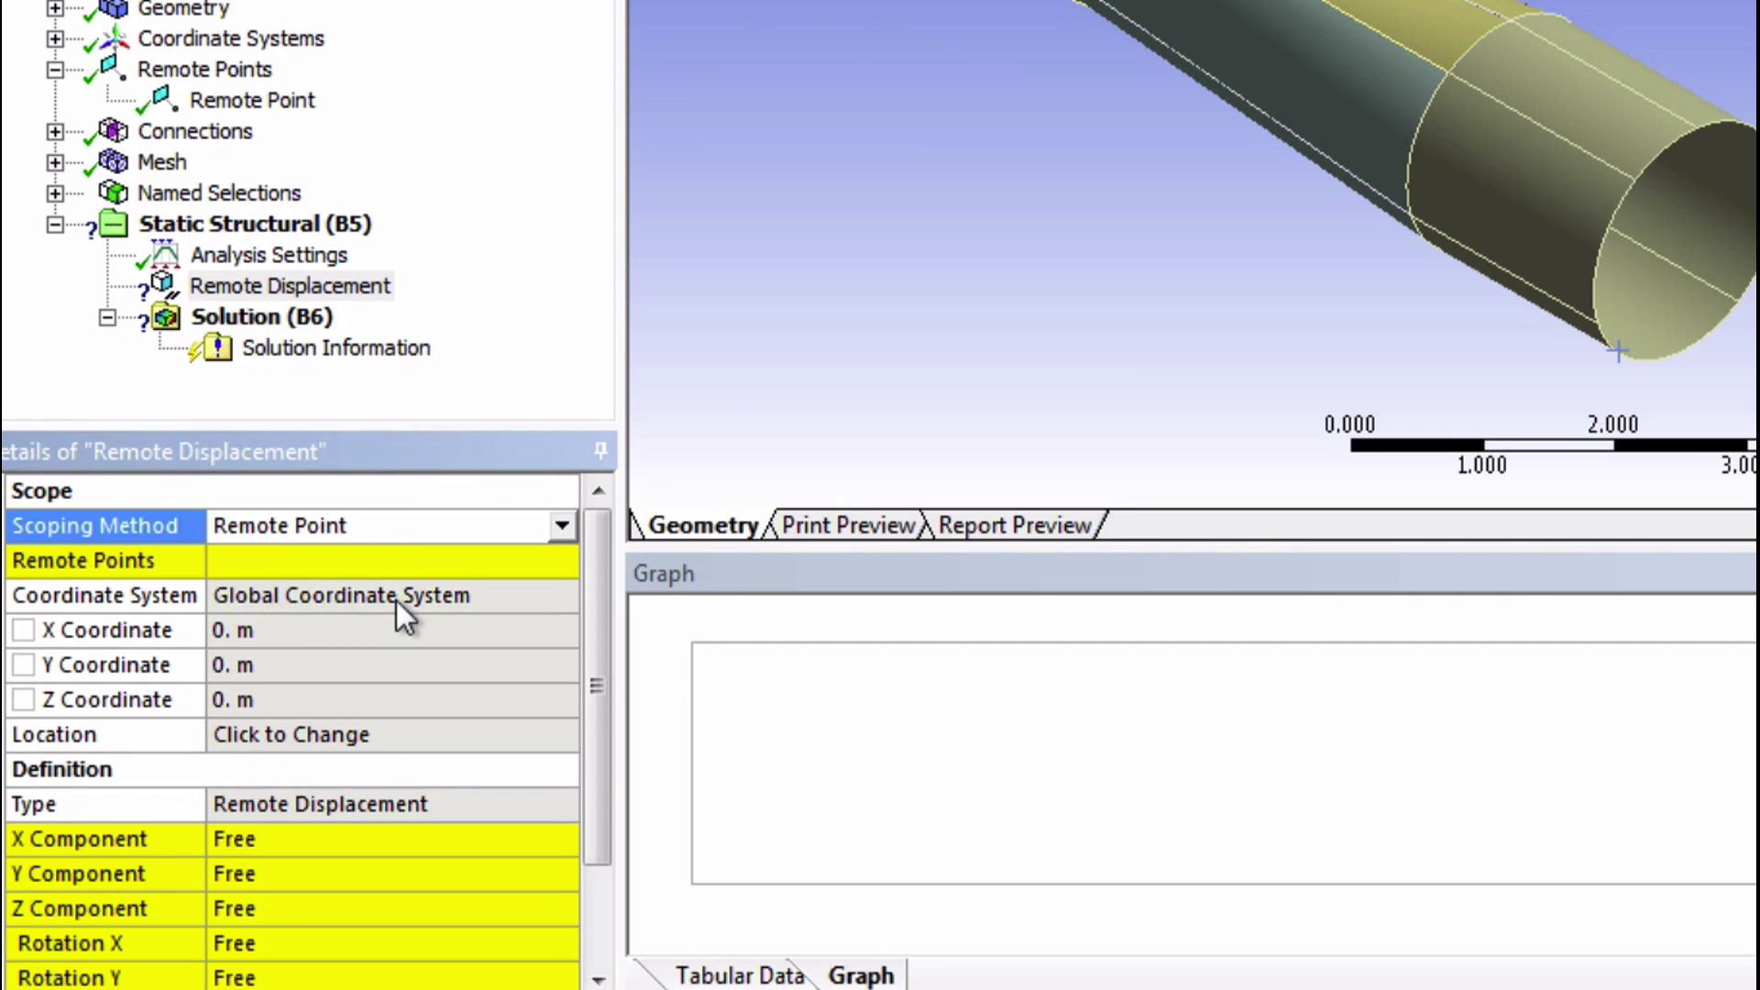
{"action": "left_click", "coordinate": [447, 566]}
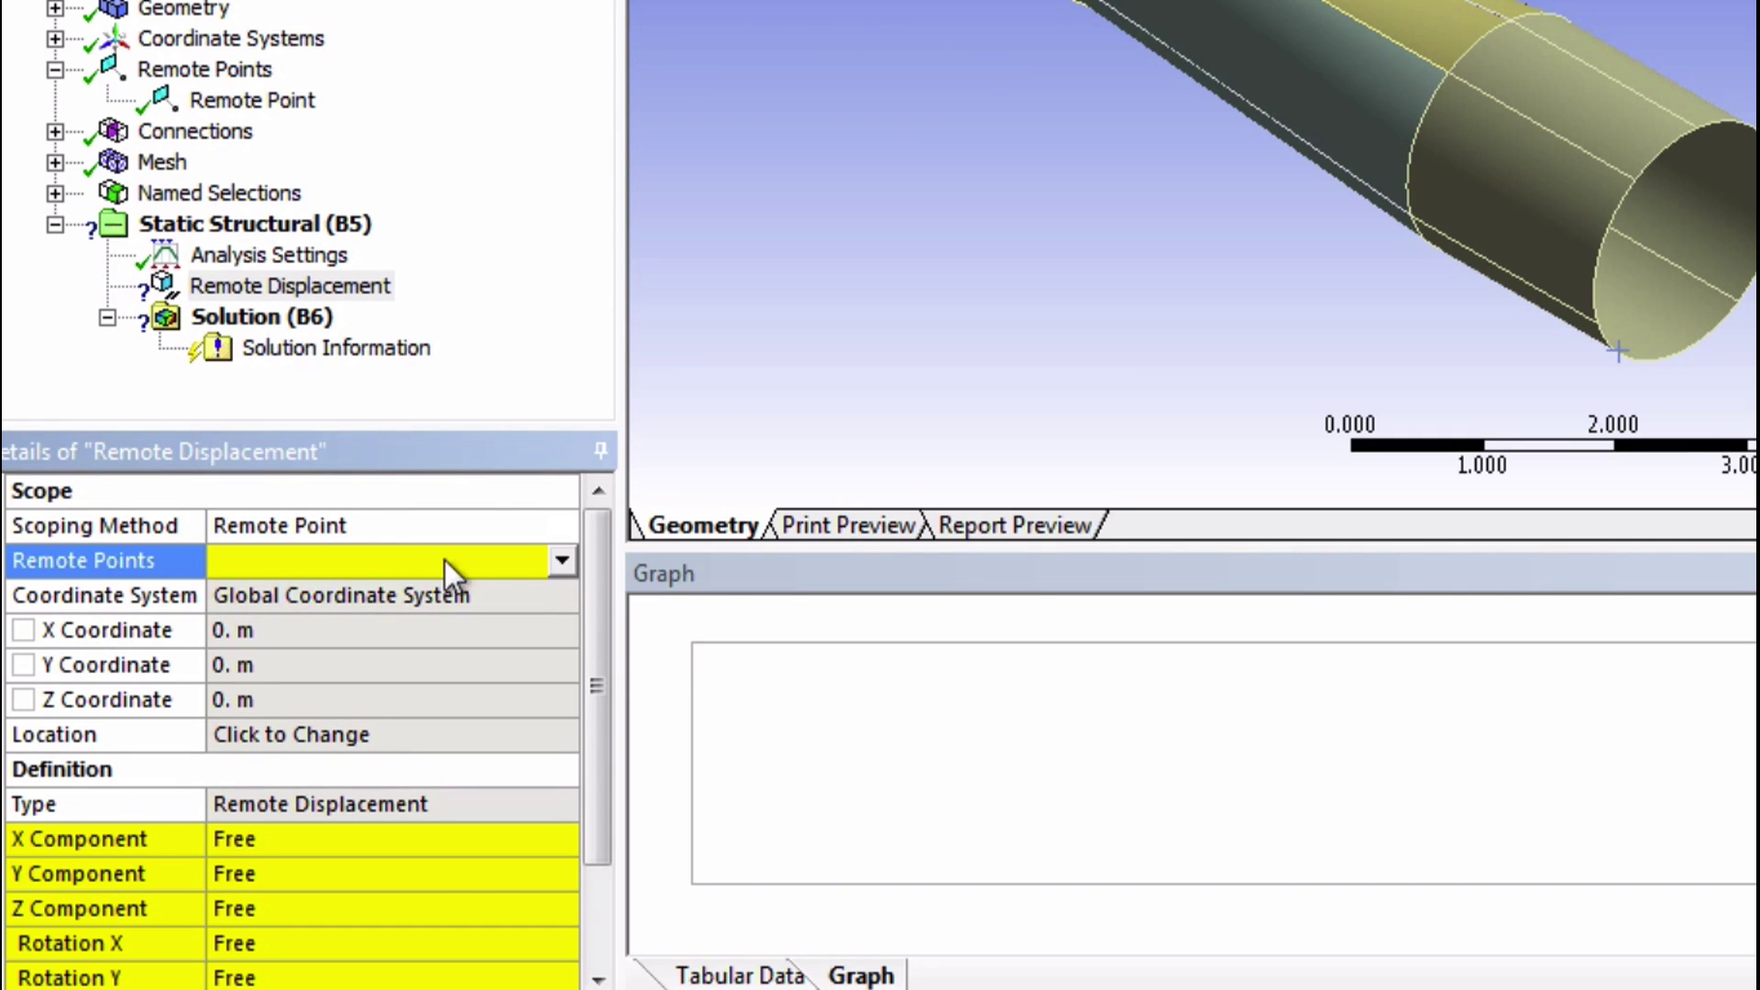
{"action": "left_click", "coordinate": [561, 561]}
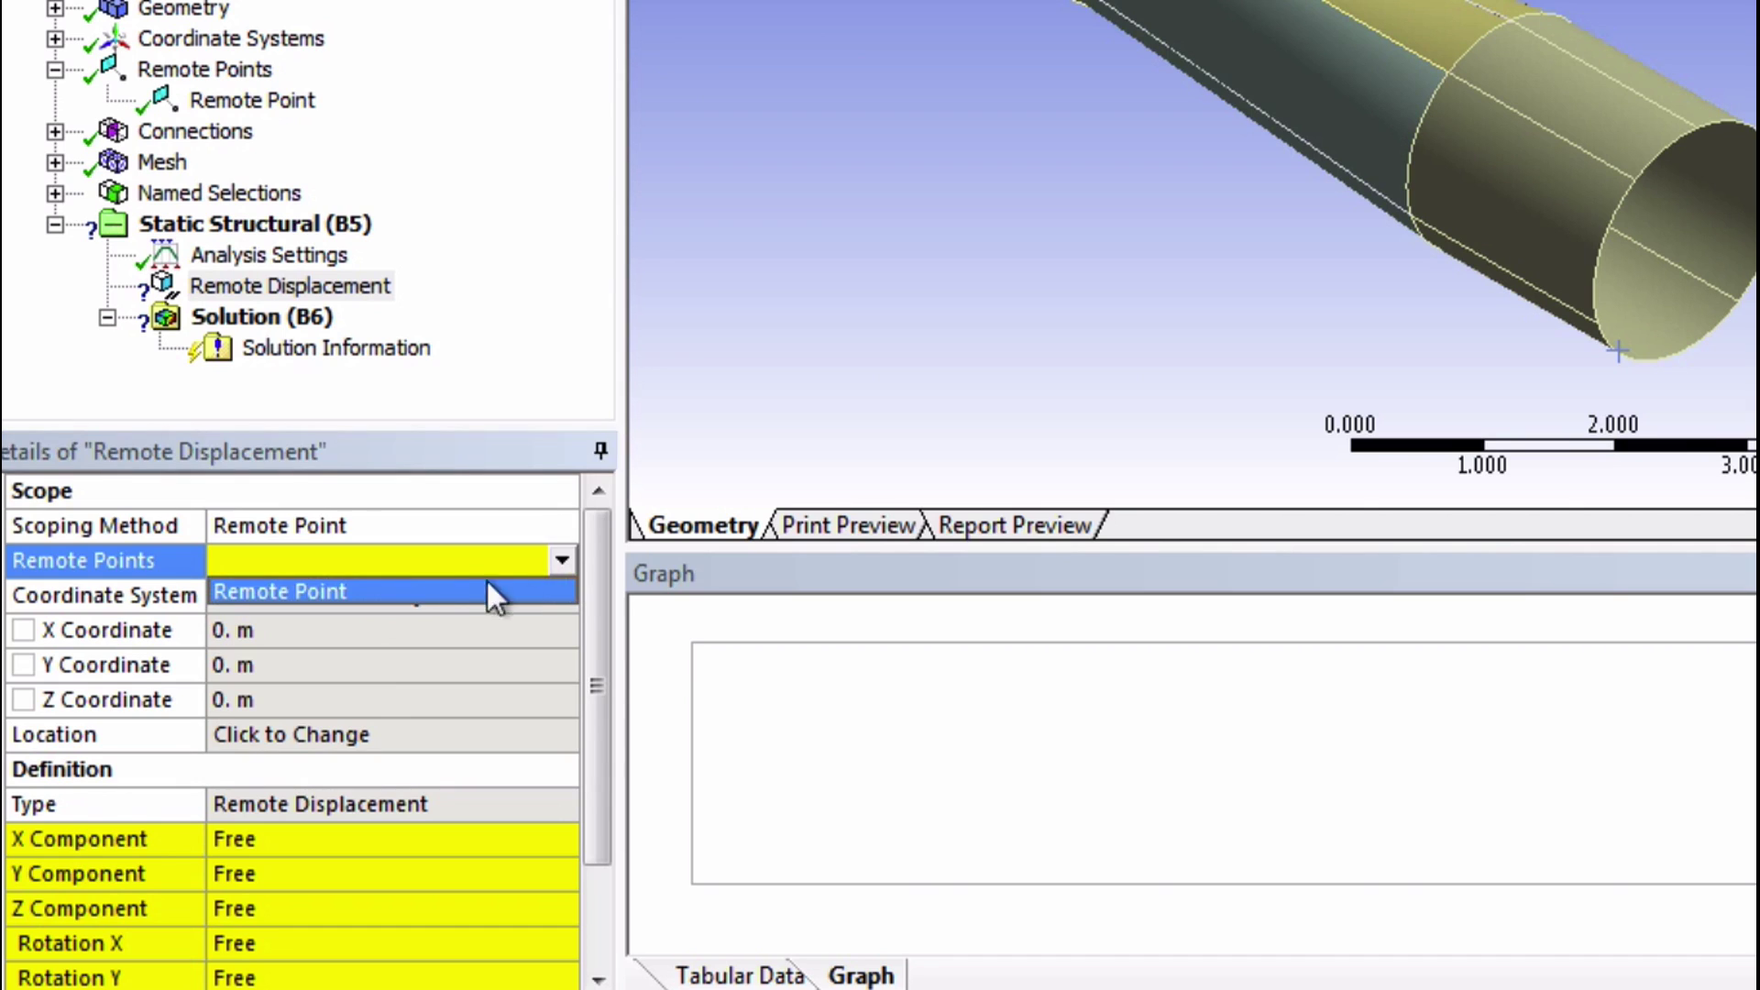
{"action": "left_click", "coordinate": [361, 594]}
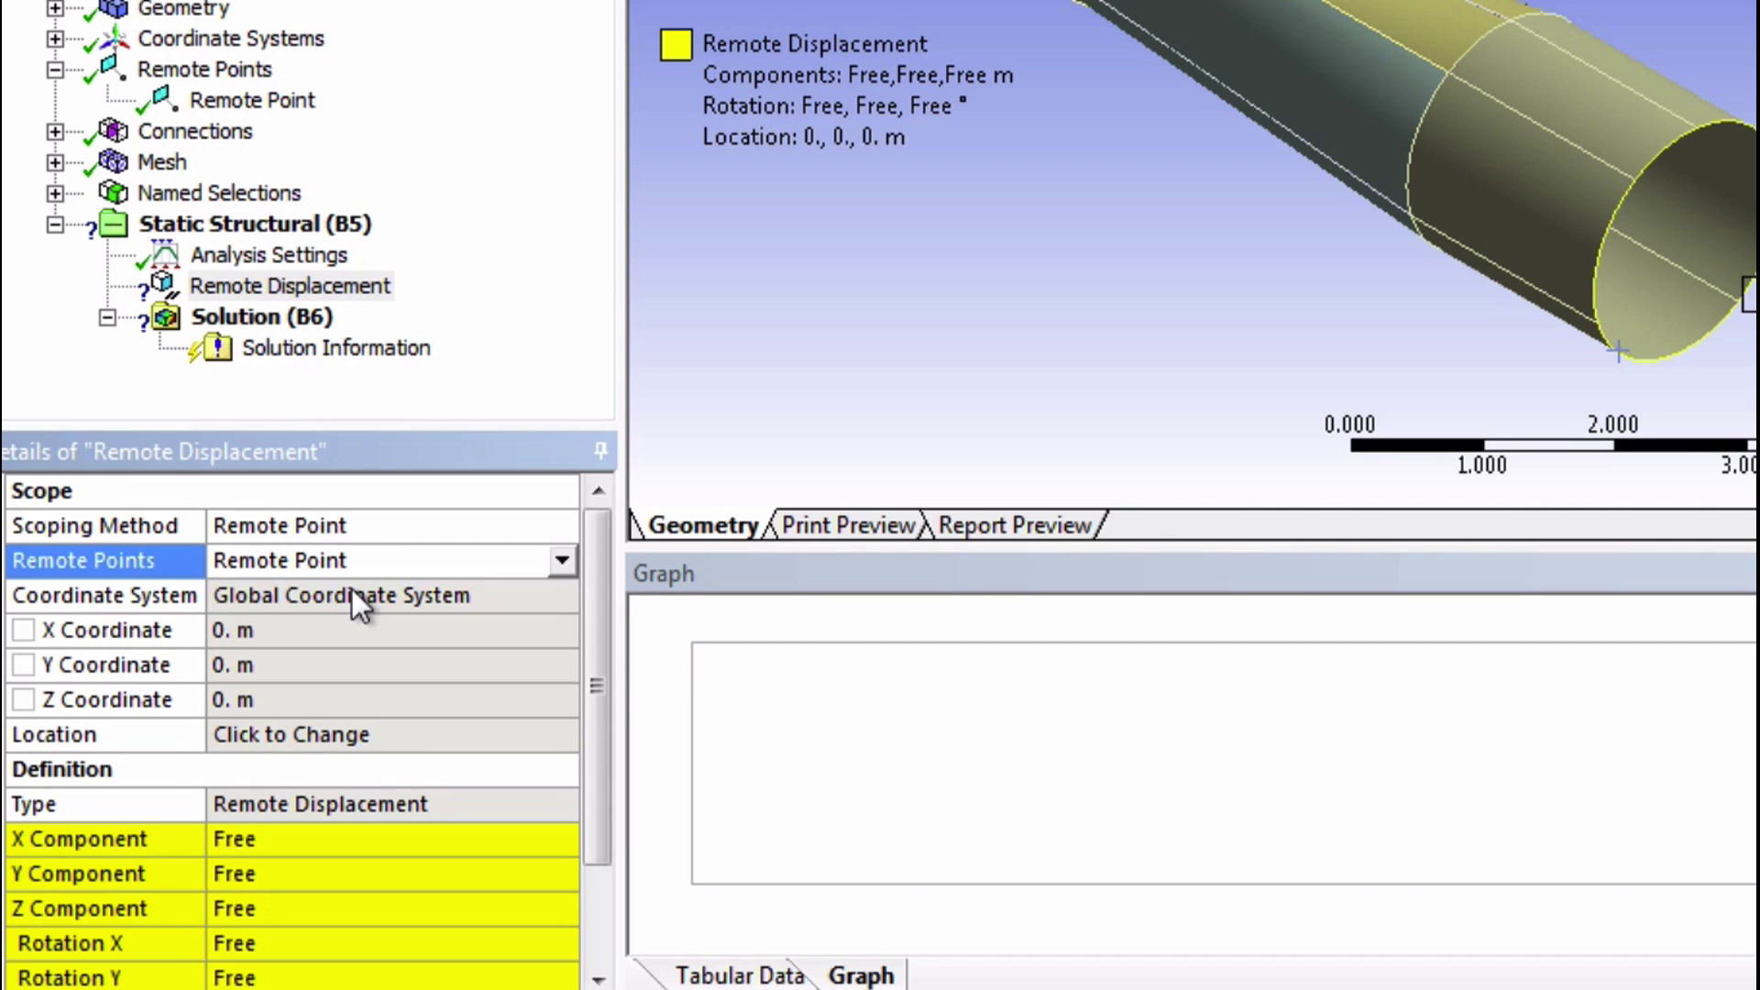
- Set the remote displacement's X, Y and Z components to 0 m
{"action": "left_click", "coordinate": [289, 836]}
{"action": "type", "text": "0"}
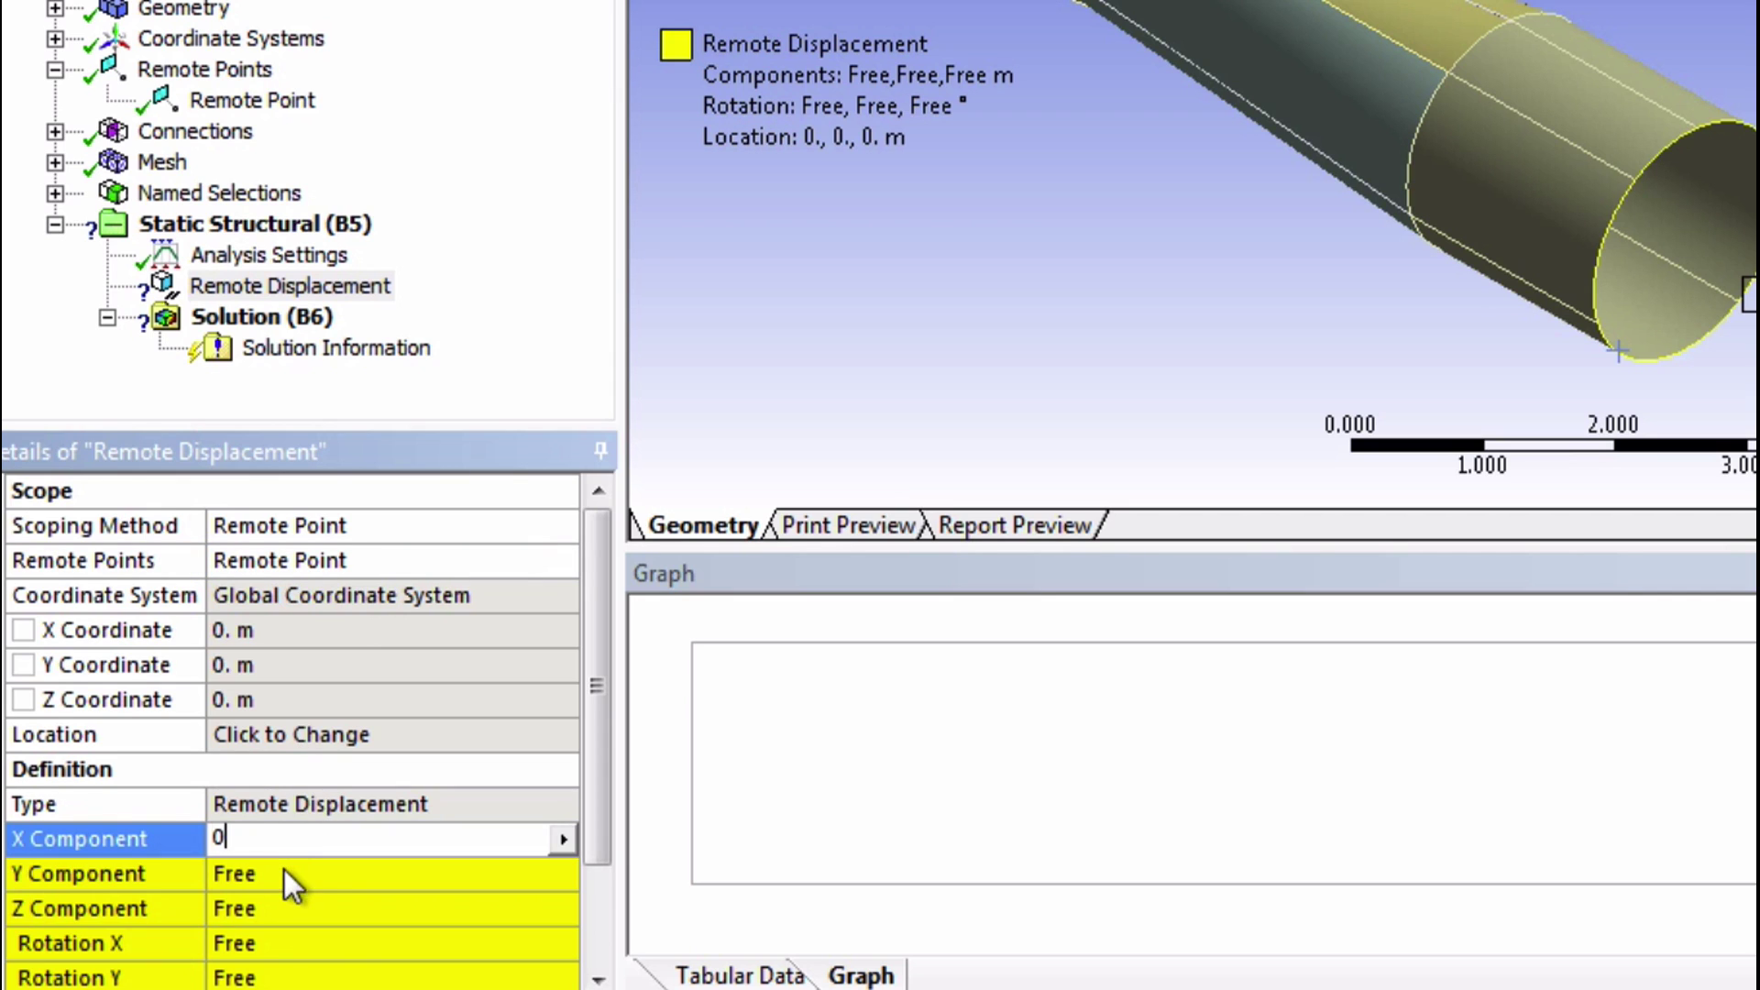
{"action": "left_click", "coordinate": [285, 874]}
{"action": "left_click", "coordinate": [266, 910]}
{"action": "type", "text": "0"}
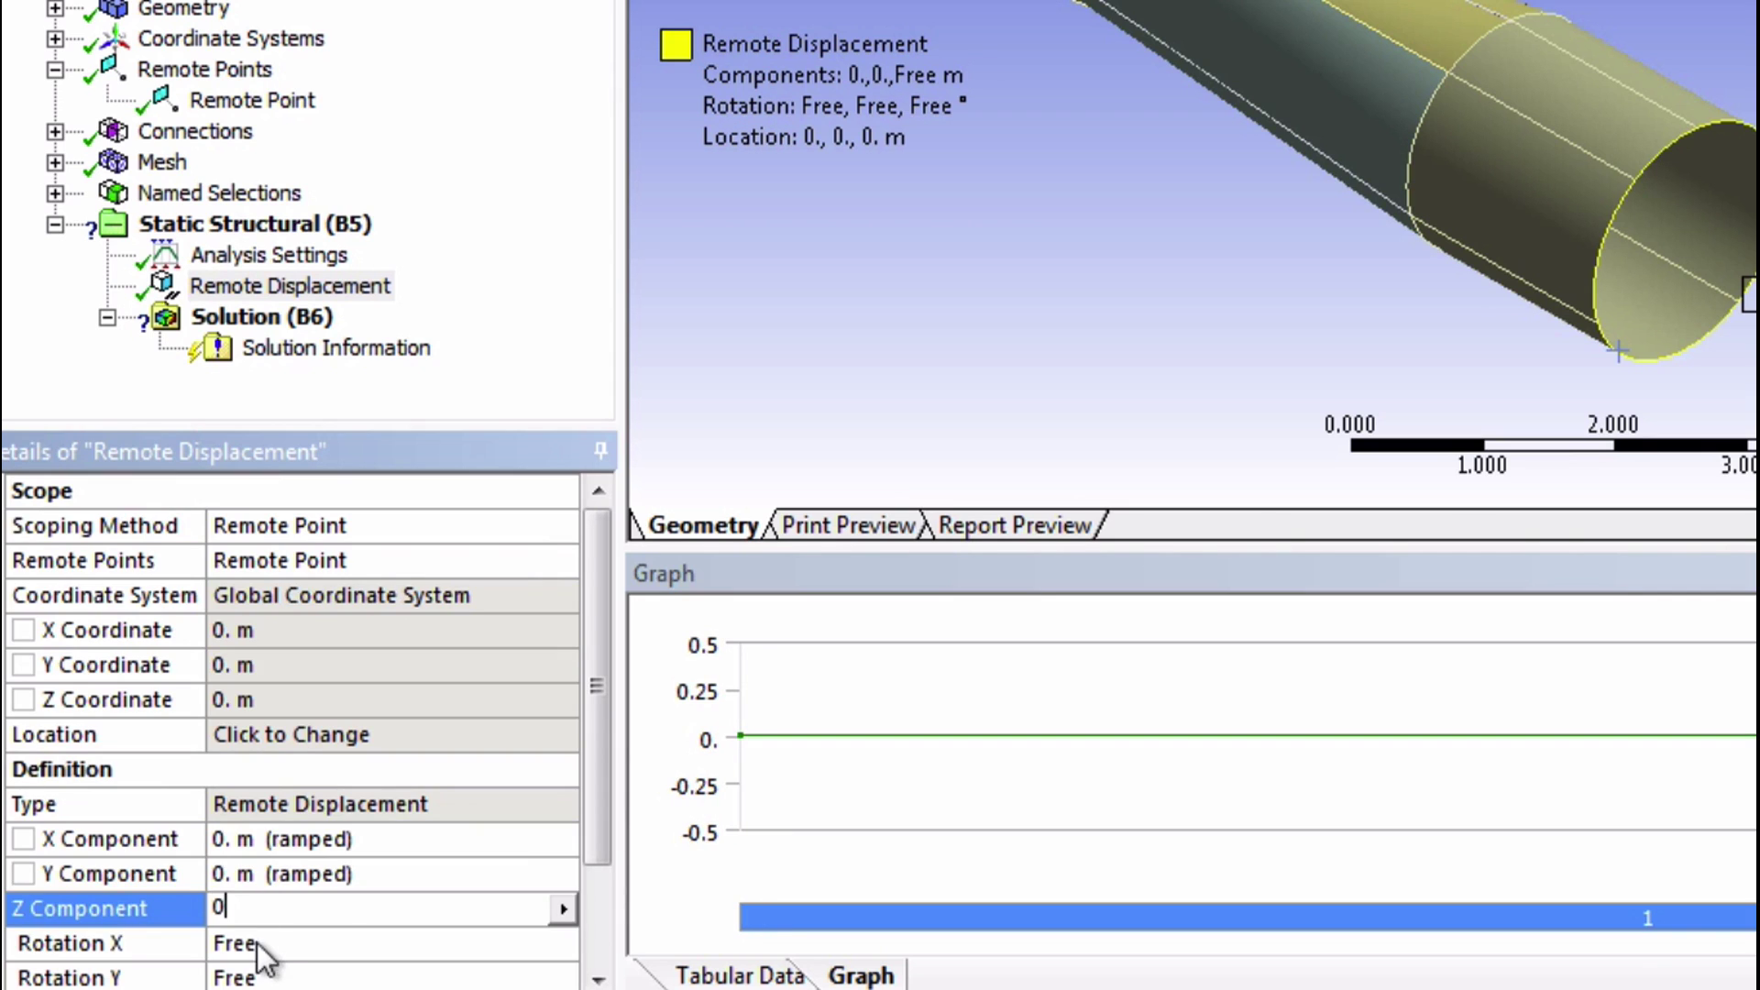
- Set the remote displacement's rotations about X, Y and Z to 0°
{"action": "left_click", "coordinate": [259, 943]}
{"action": "type", "text": "0"}
{"action": "left_click", "coordinate": [261, 973]}
{"action": "left_click_drag", "start_coordinate": [601, 794], "coordinate": [524, 887]}
{"action": "left_click", "coordinate": [305, 873]}
{"action": "type", "text": "0"}
{"action": "left_click", "coordinate": [283, 840]}
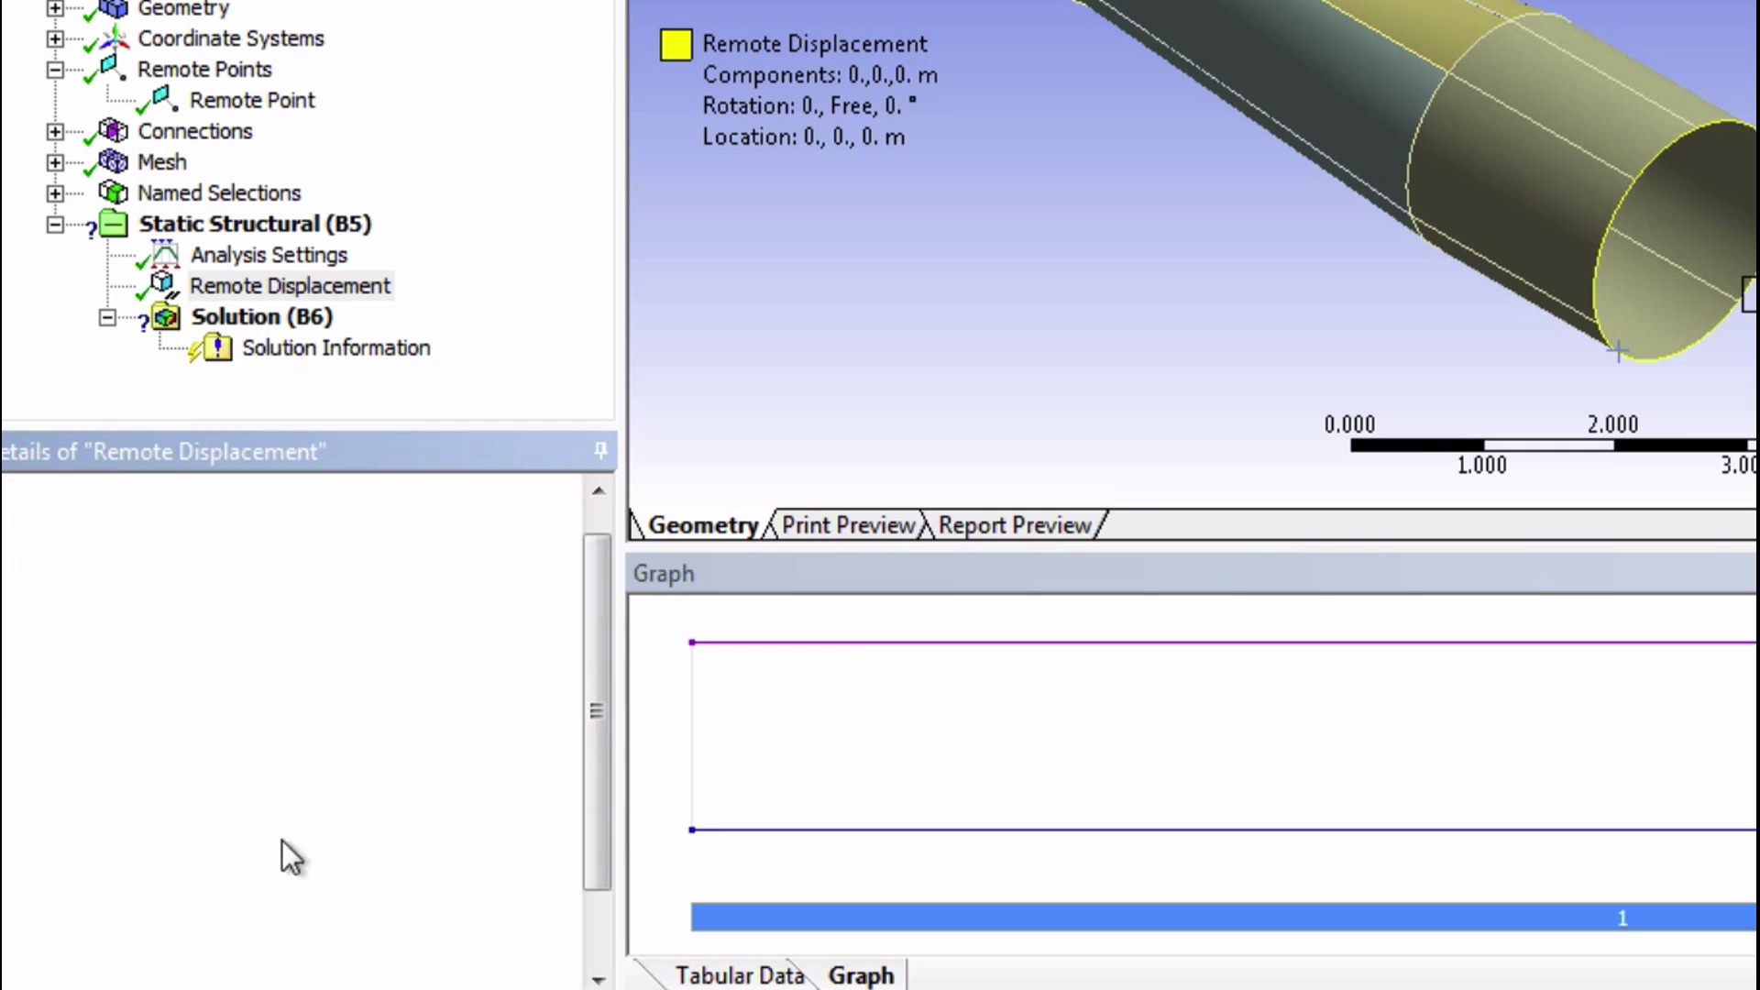
{"action": "left_click", "coordinate": [246, 944]}
{"action": "type", "text": "0"}
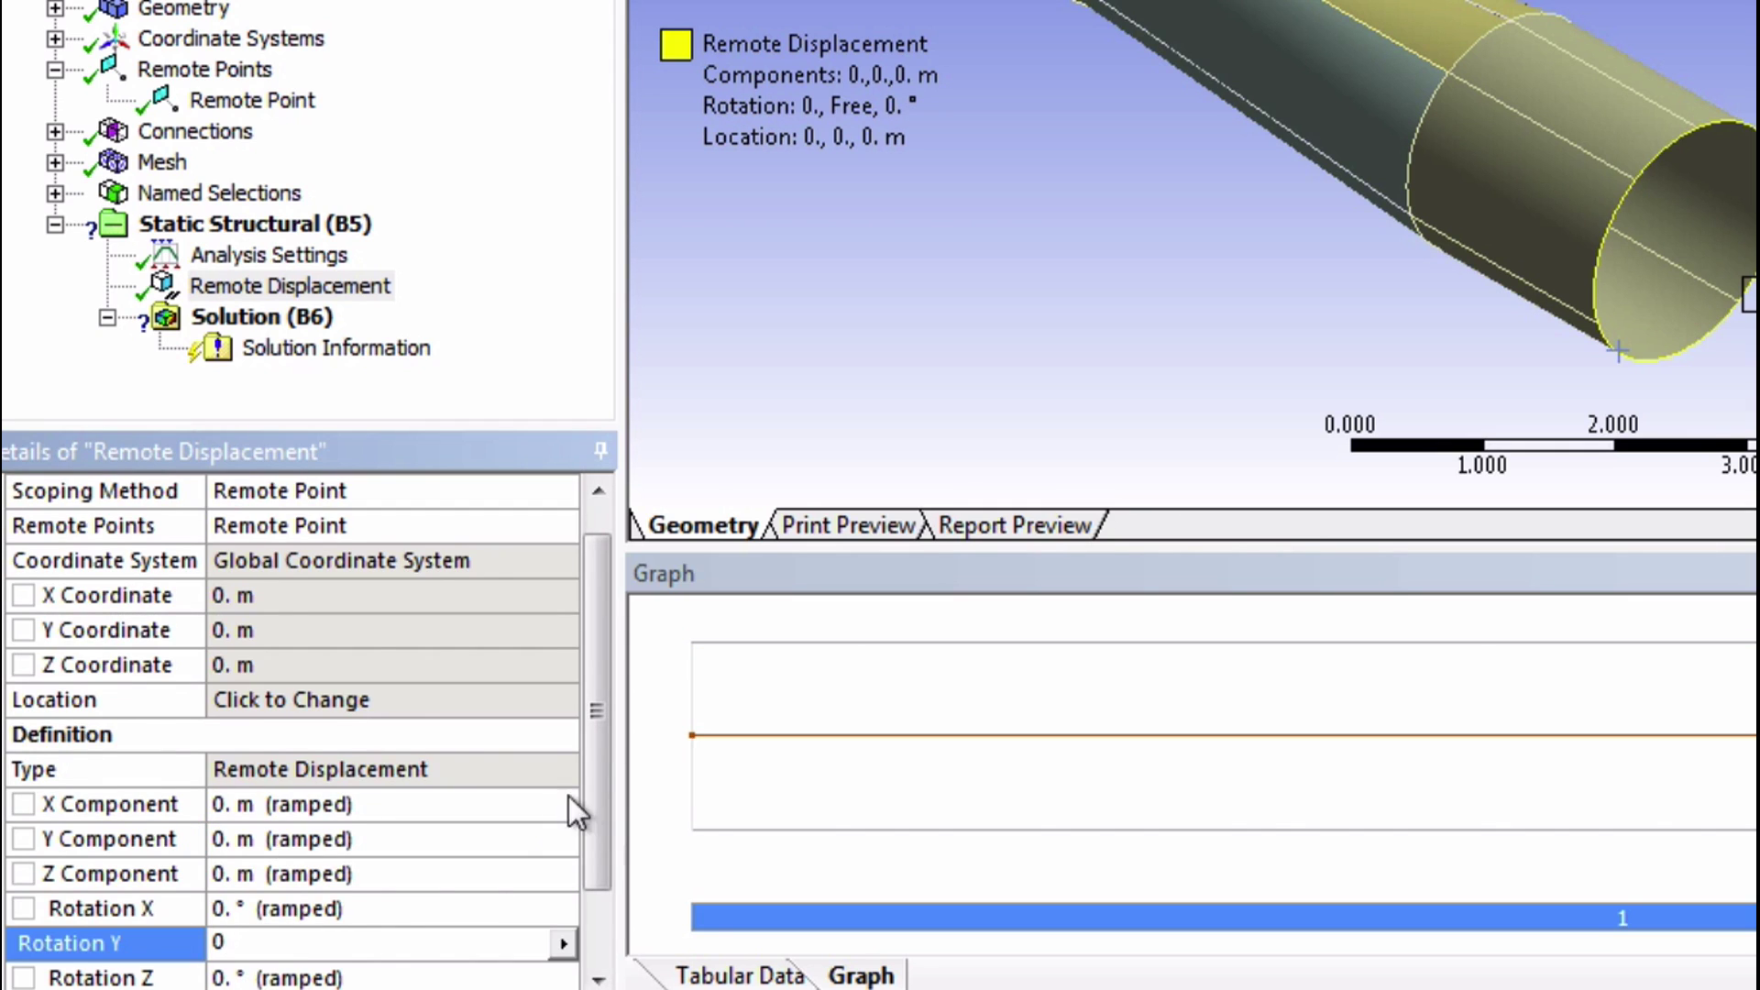
{"action": "left_click_drag", "start_coordinate": [594, 796], "coordinate": [594, 889]}
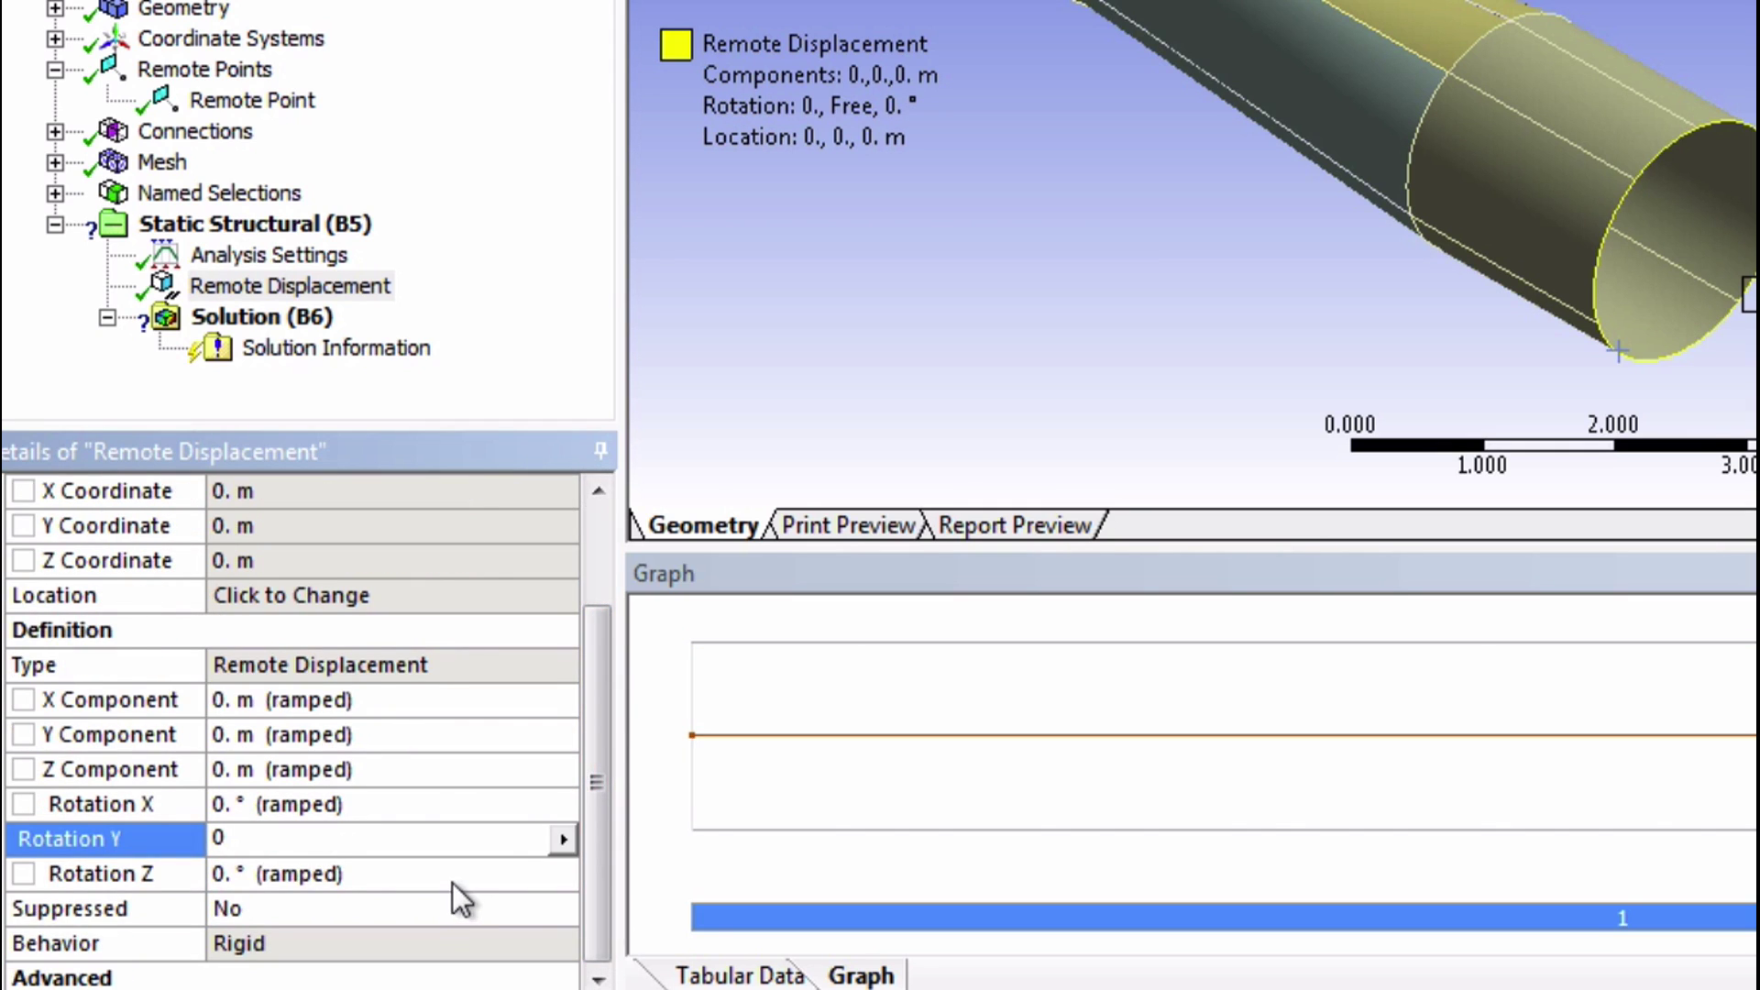
- Delete the whole Contacts group with its contact regions from the model's Connections
{"action": "left_click", "coordinate": [55, 131]}
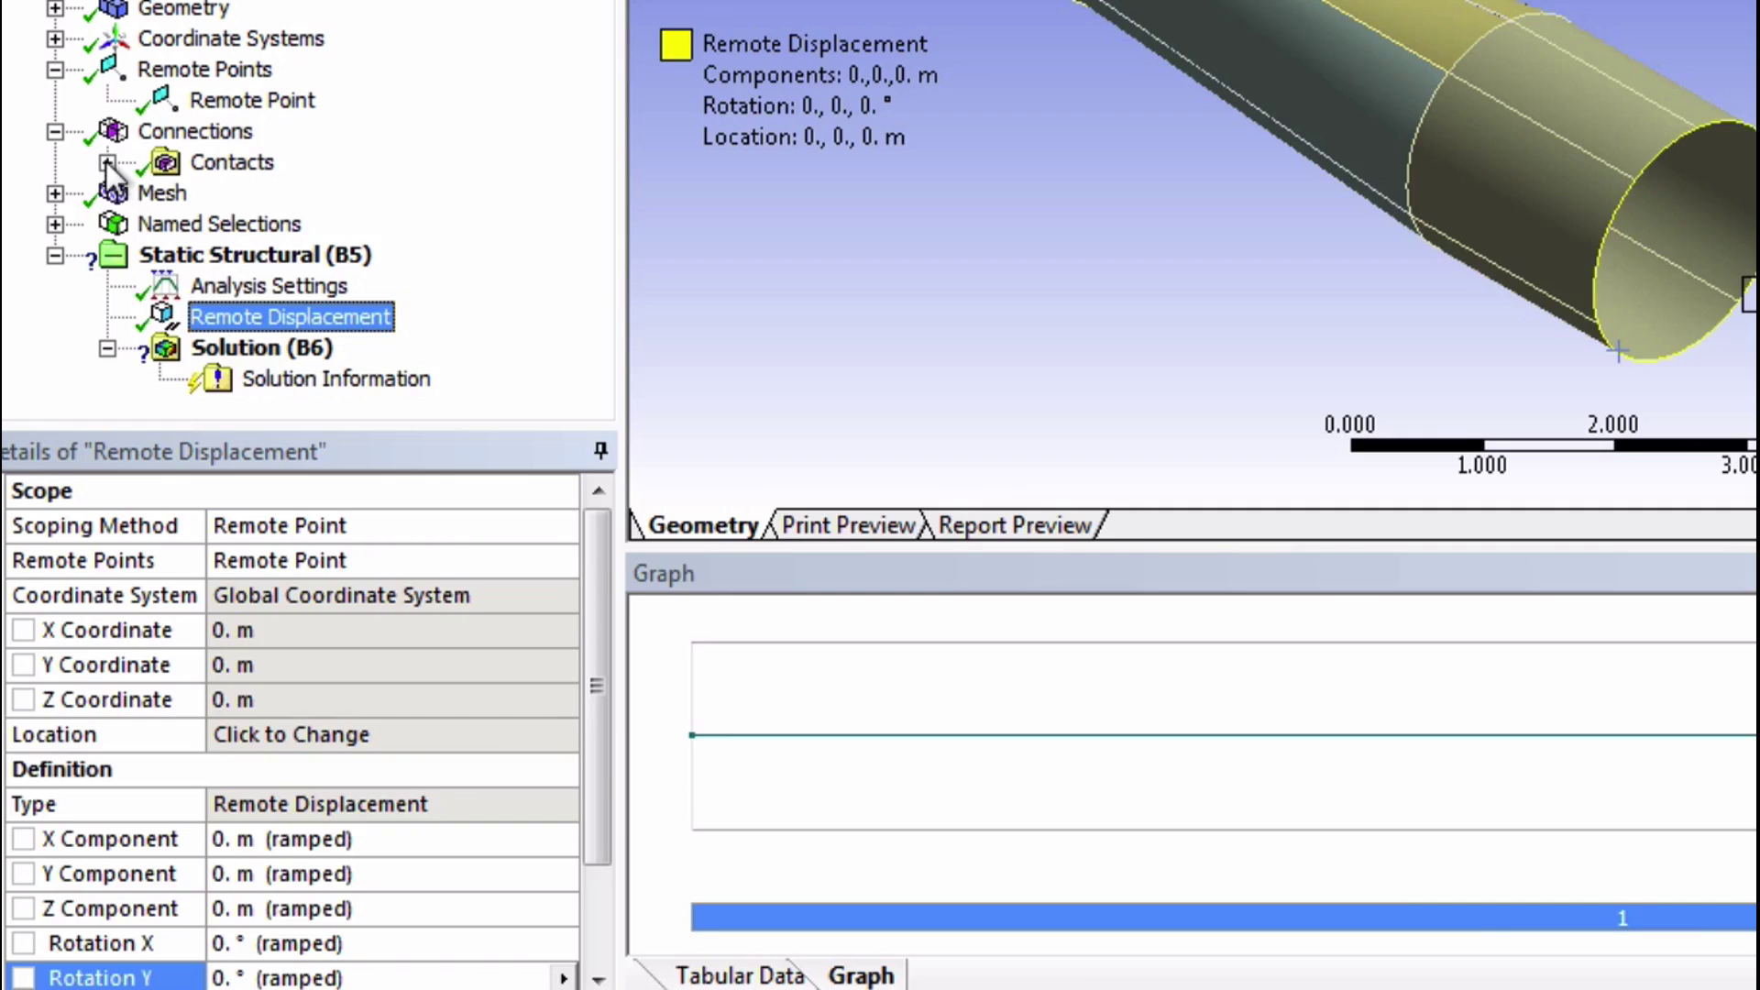
{"action": "left_click", "coordinate": [183, 132]}
{"action": "left_click", "coordinate": [107, 162]}
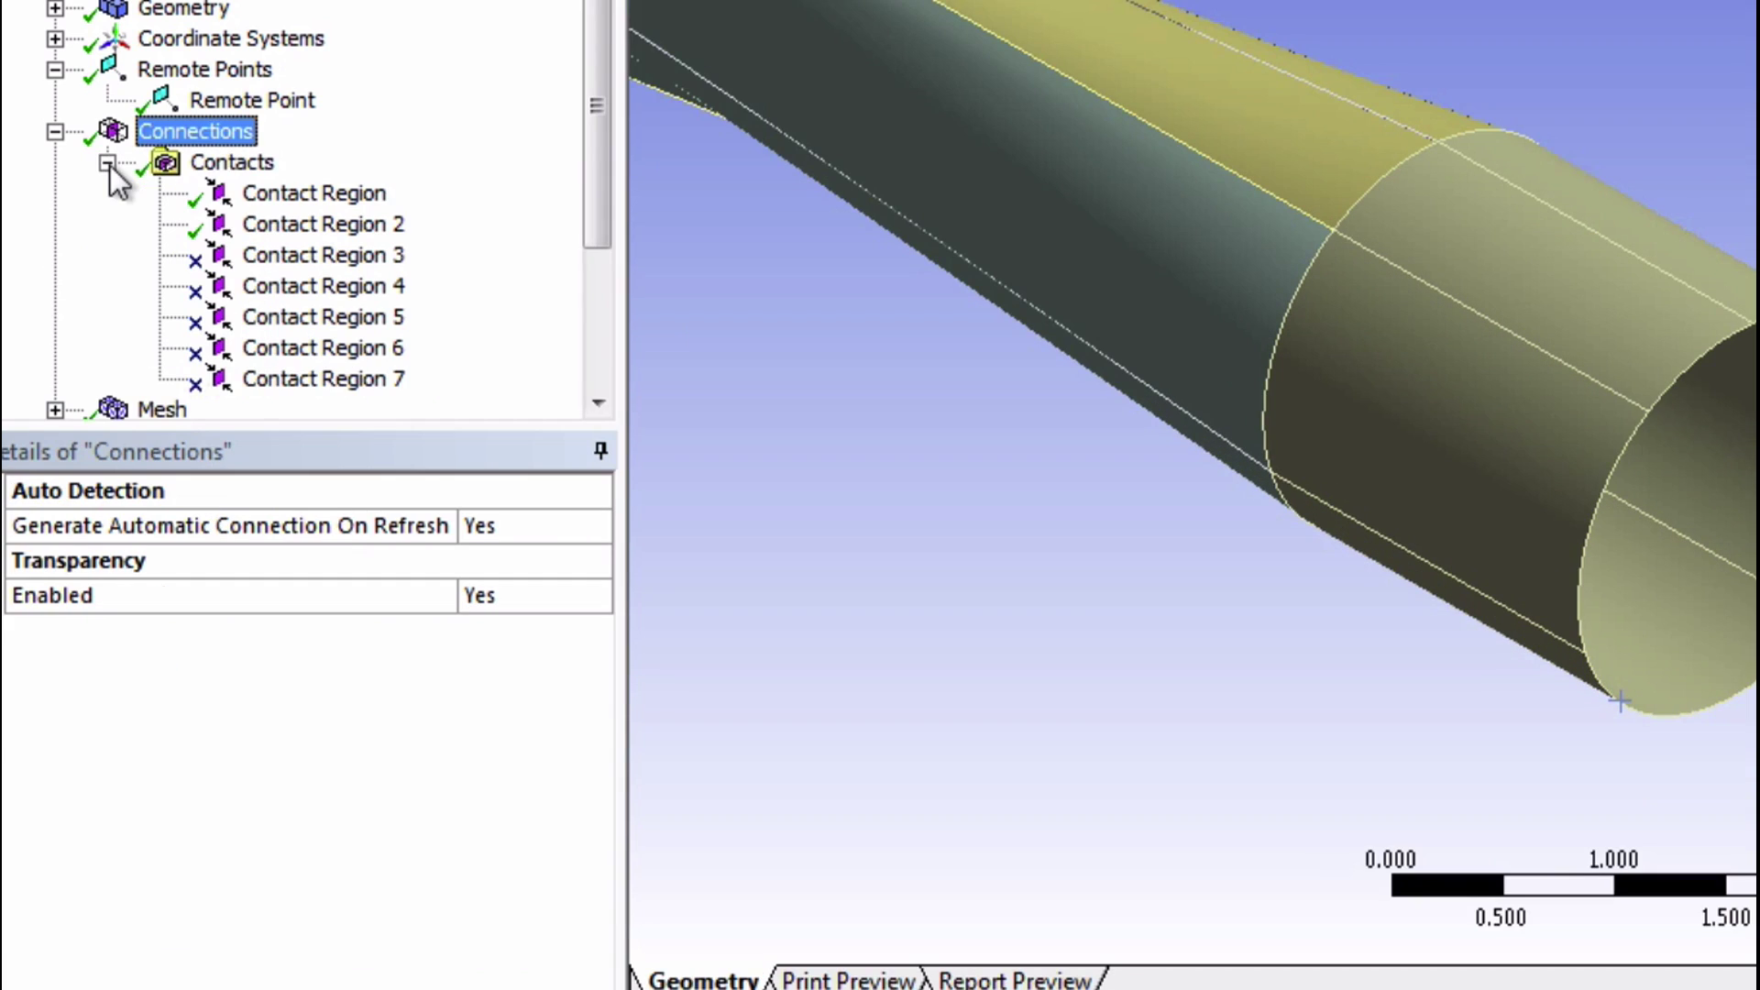
{"action": "left_click", "coordinate": [287, 200]}
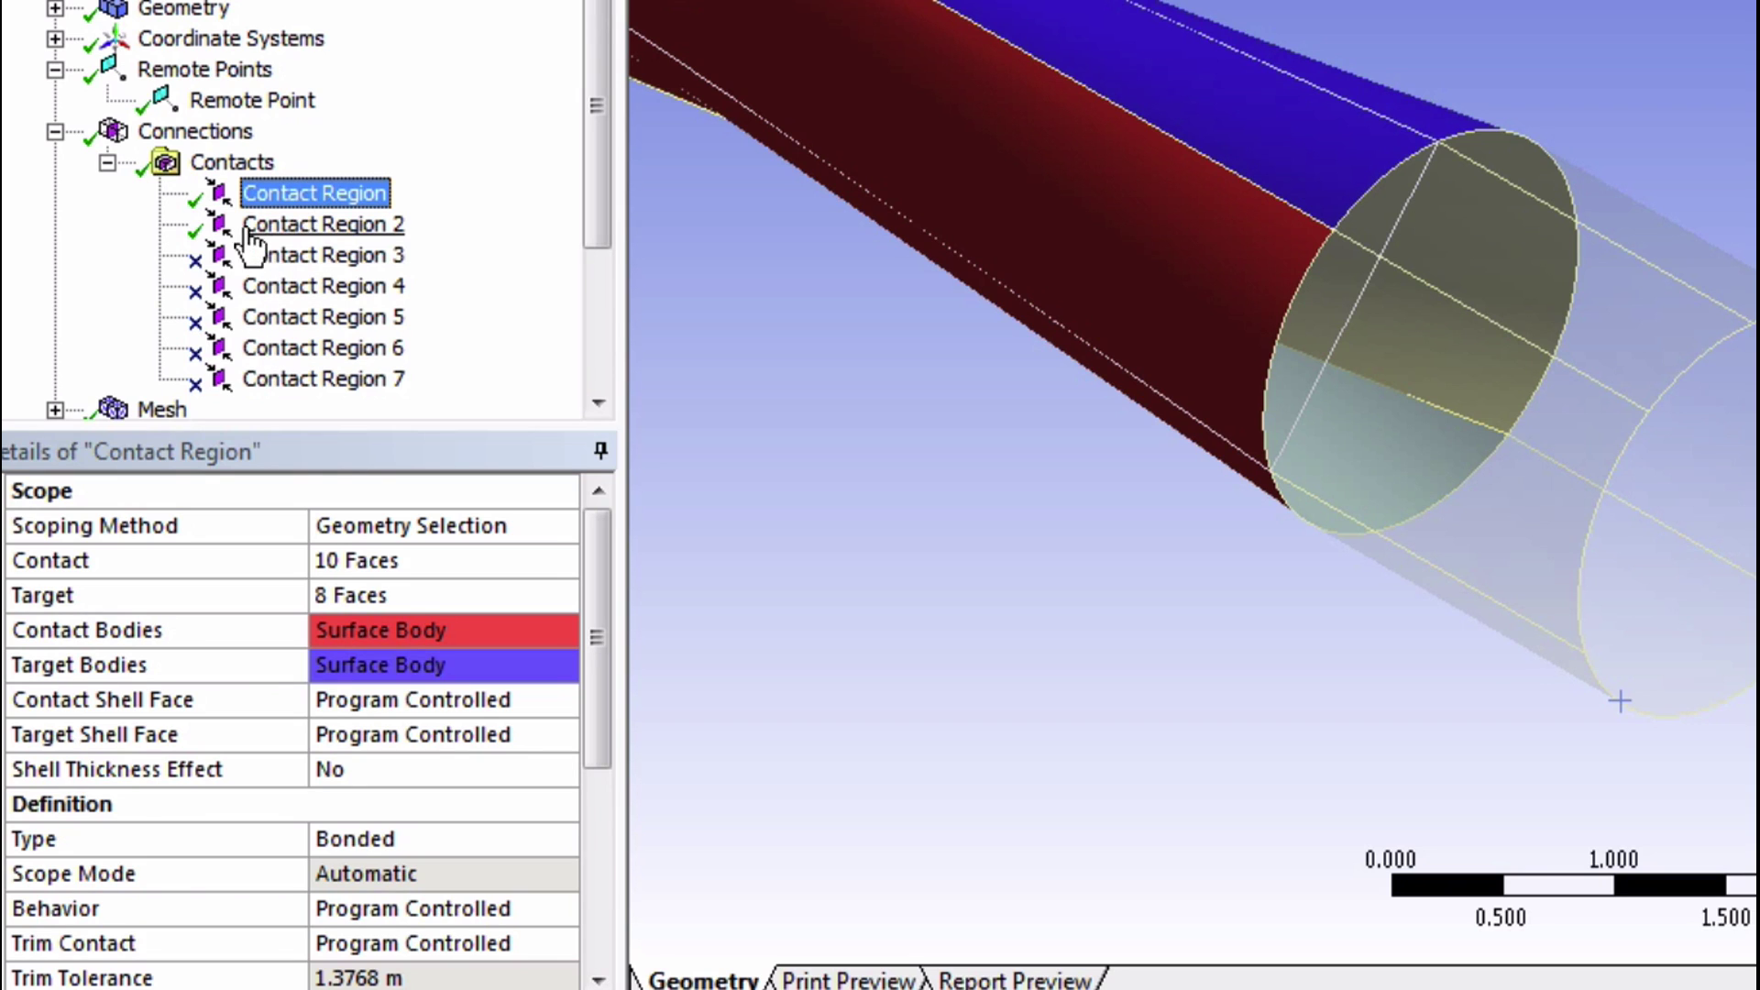
{"action": "right_click", "coordinate": [231, 161]}
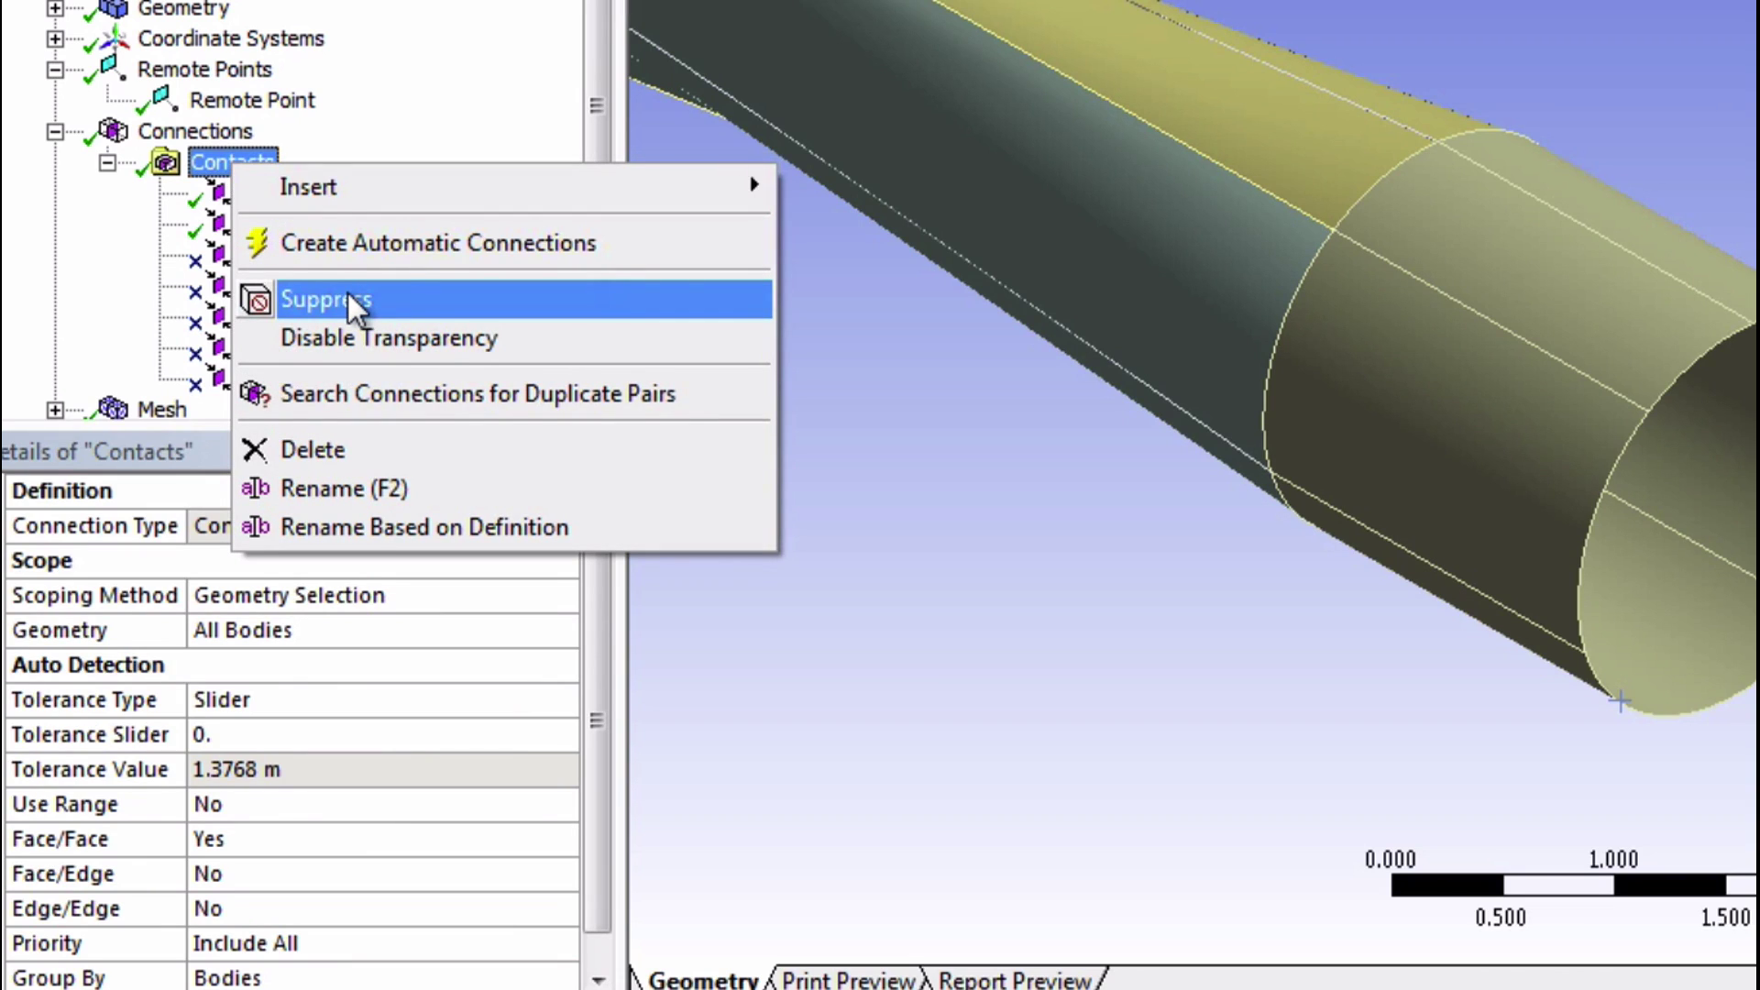
{"action": "left_click", "coordinate": [332, 442]}
{"action": "left_click", "coordinate": [1281, 458]}
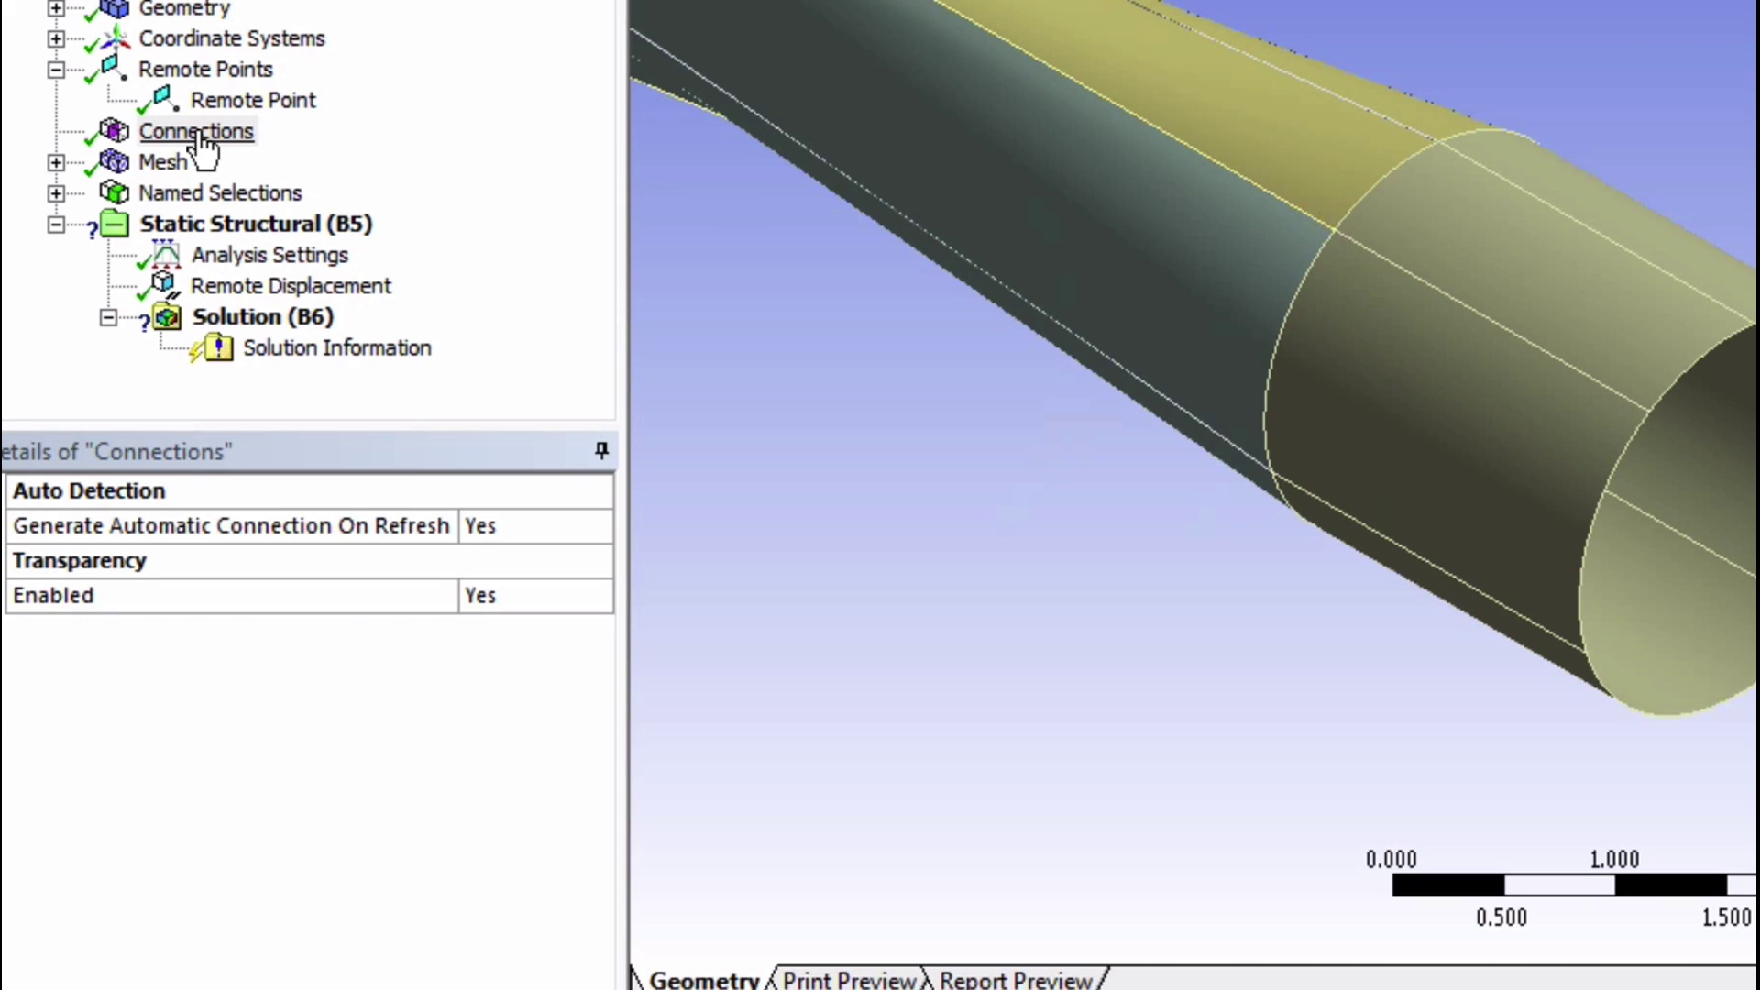
- Add a Rotational Velocity load to all bodies, defined by components, with a Z component of -2.22 rad/s
{"action": "right_click", "coordinate": [273, 225]}
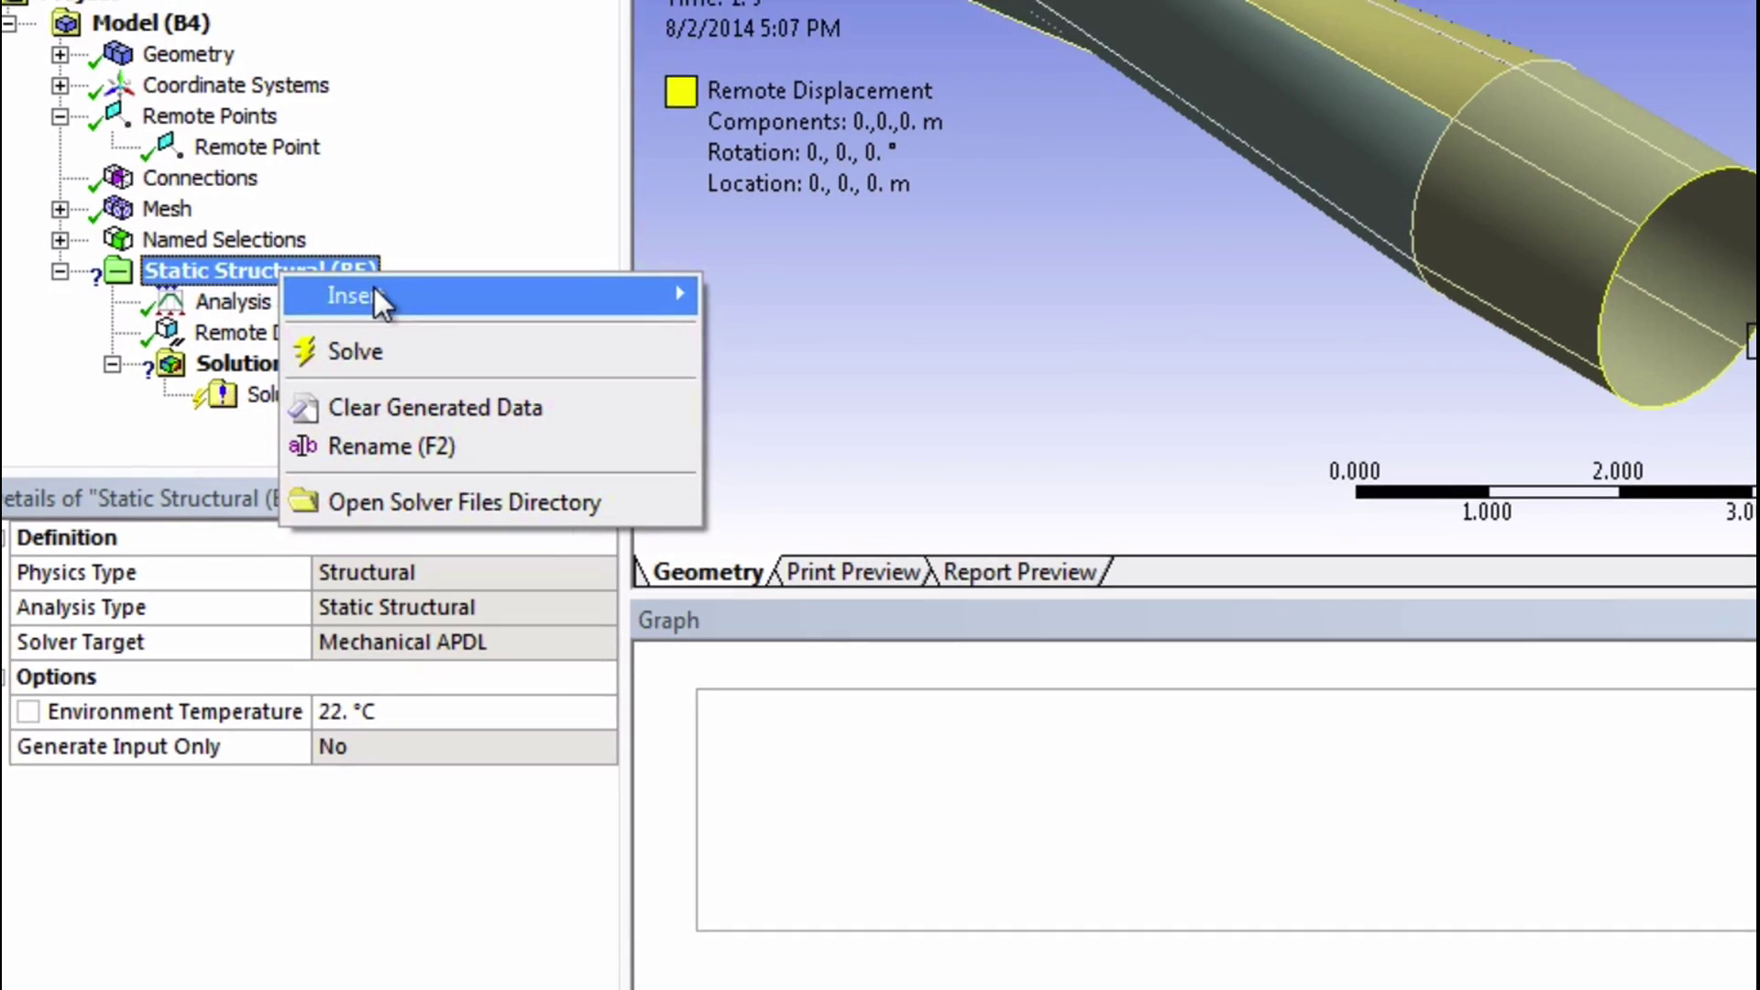
{"action": "mouse_move", "coordinate": [376, 291]}
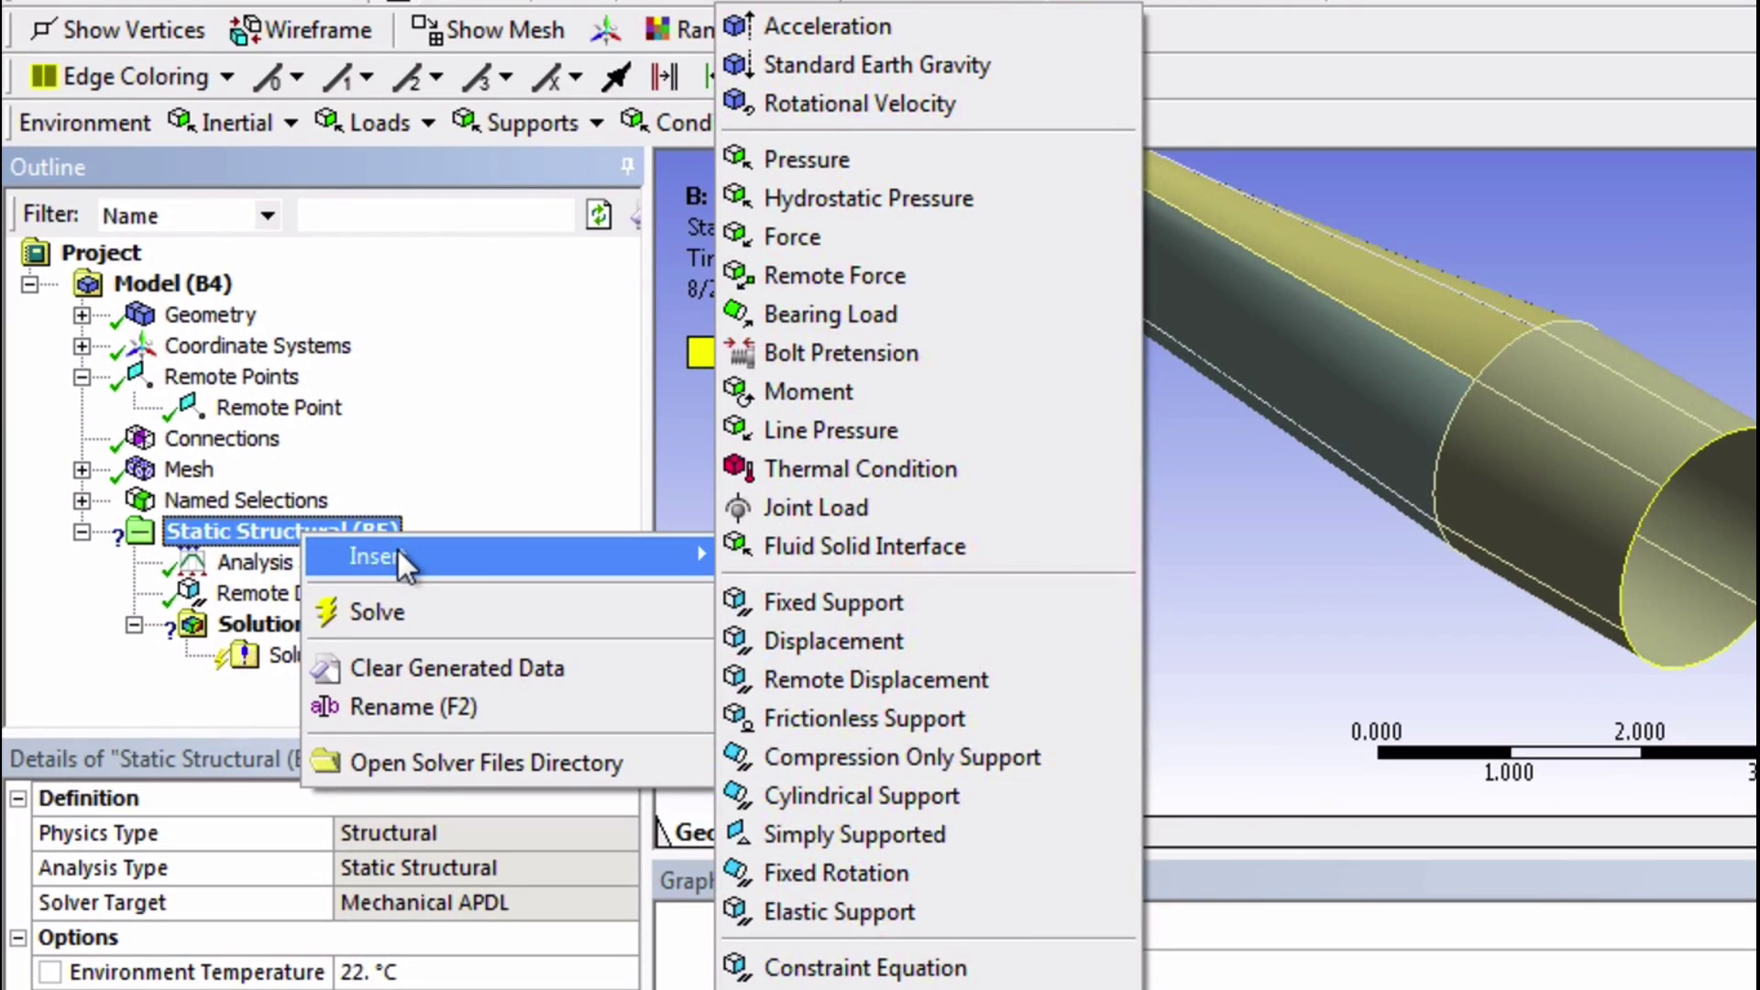
{"action": "left_click", "coordinate": [866, 107]}
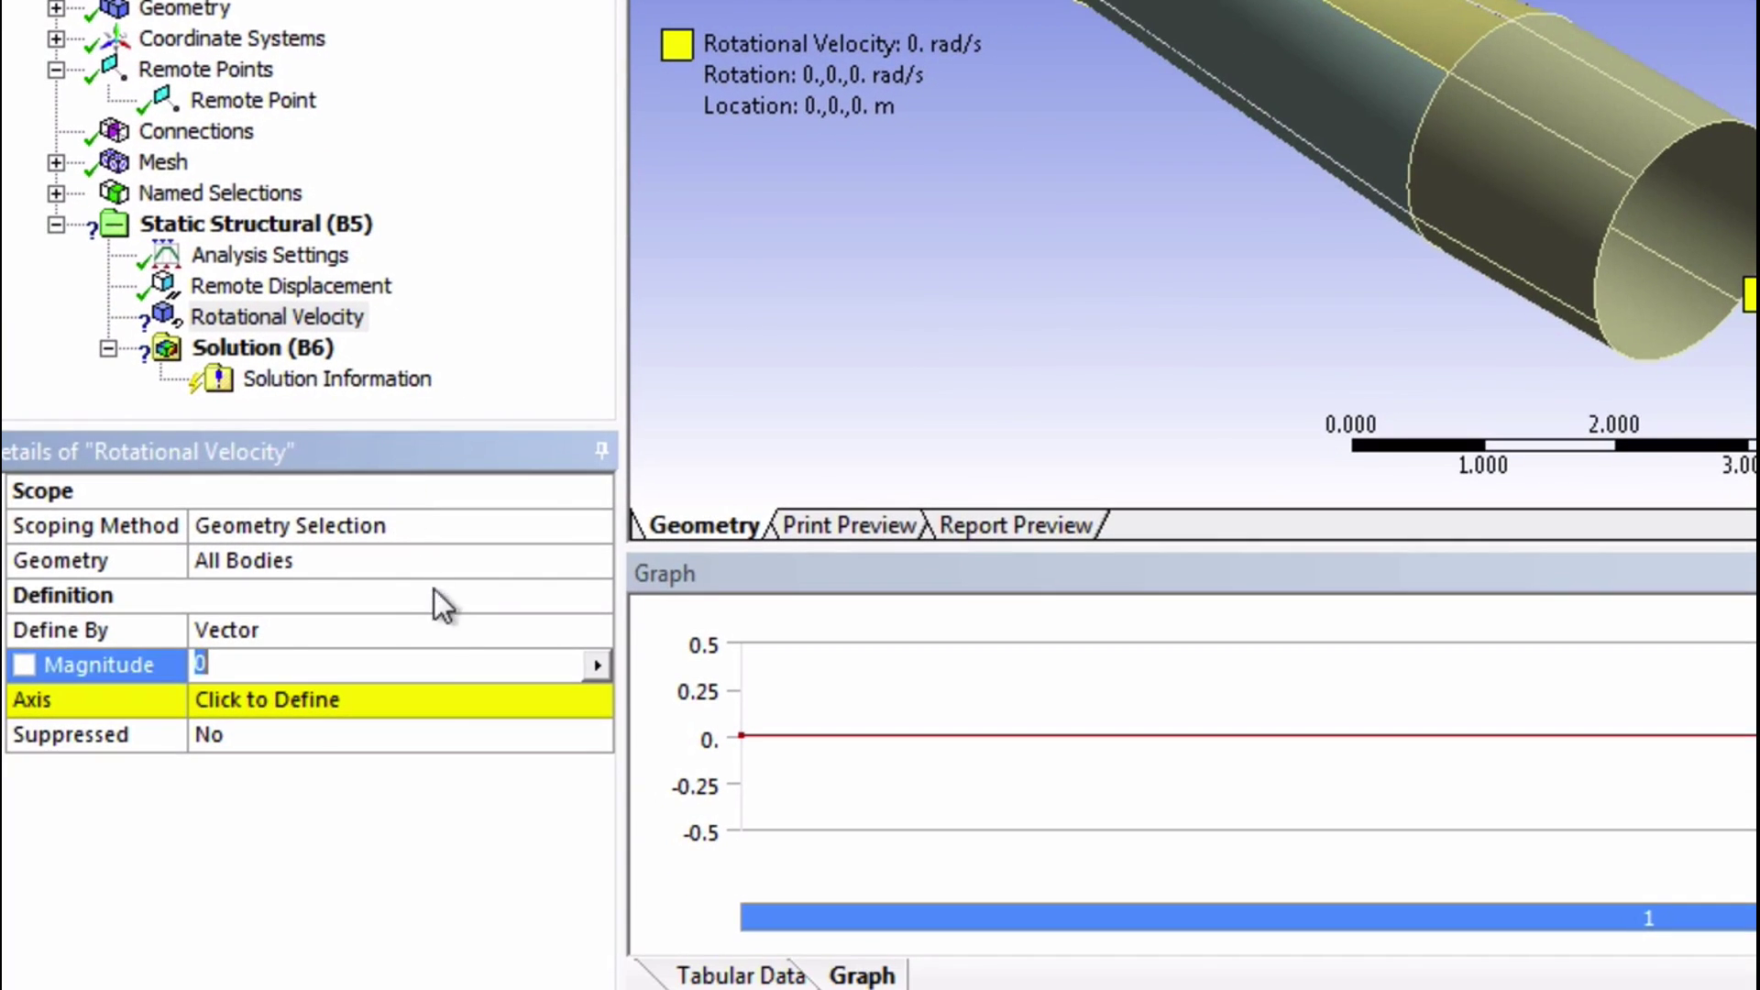
{"action": "left_click", "coordinate": [438, 639]}
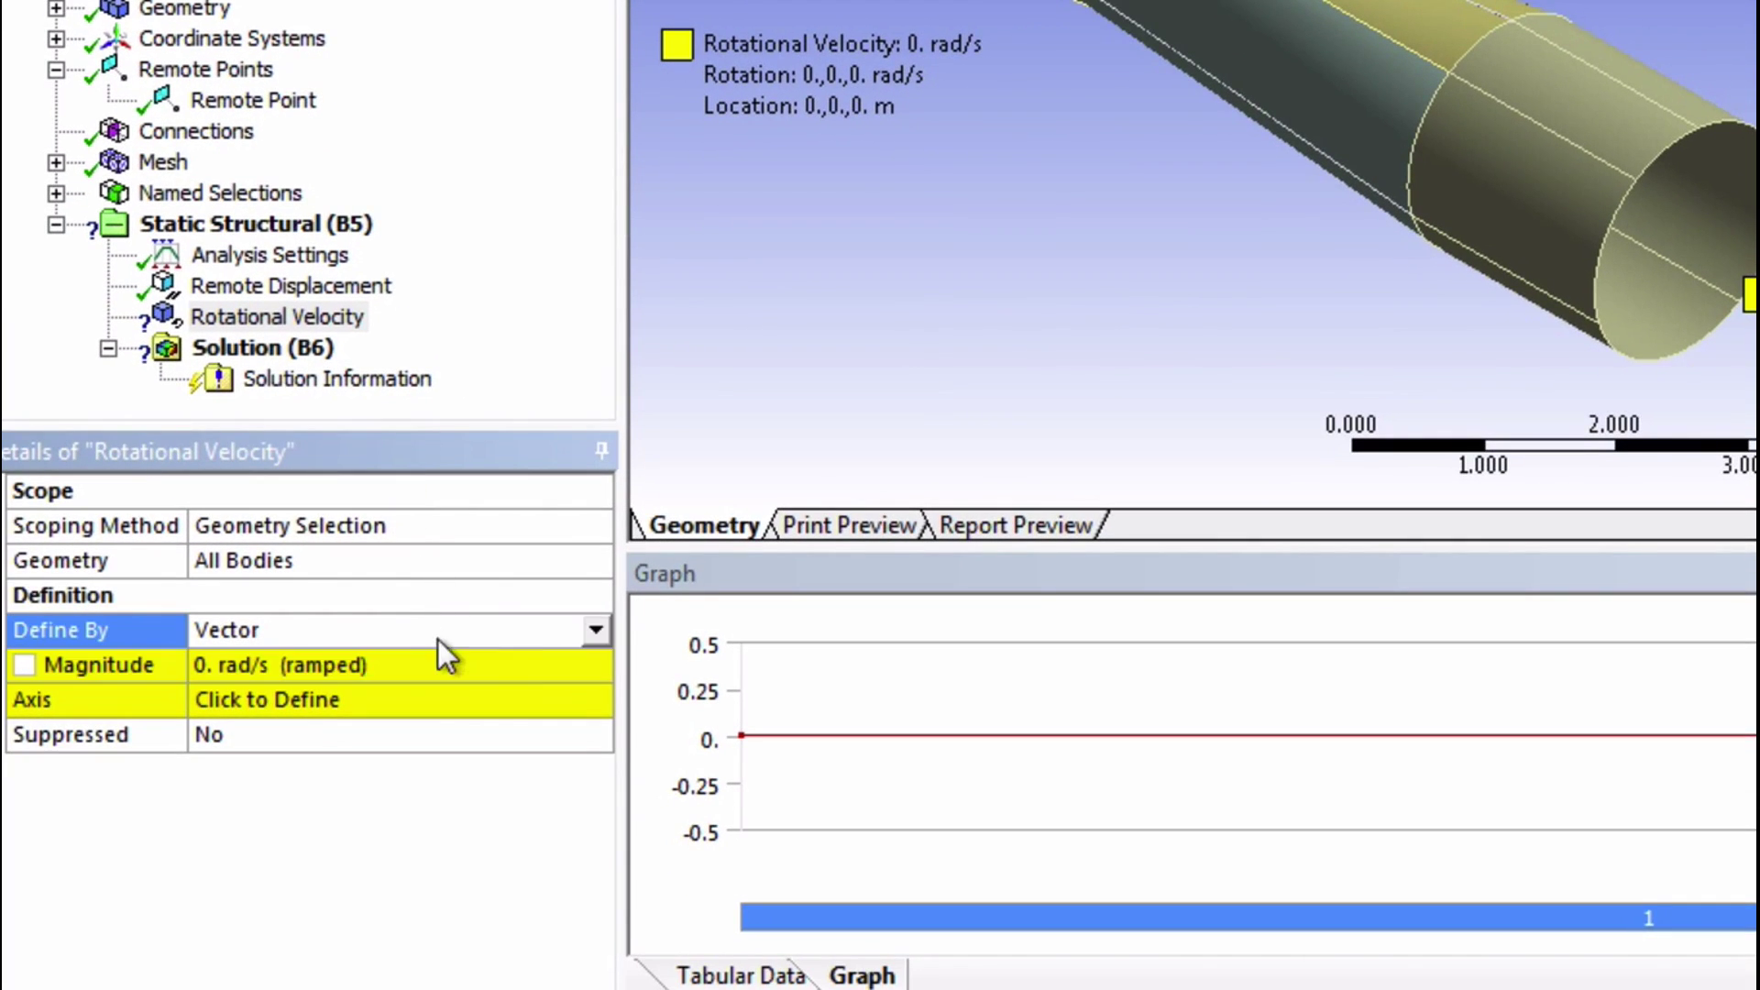
{"action": "left_click", "coordinate": [597, 631]}
{"action": "left_click", "coordinate": [544, 657]}
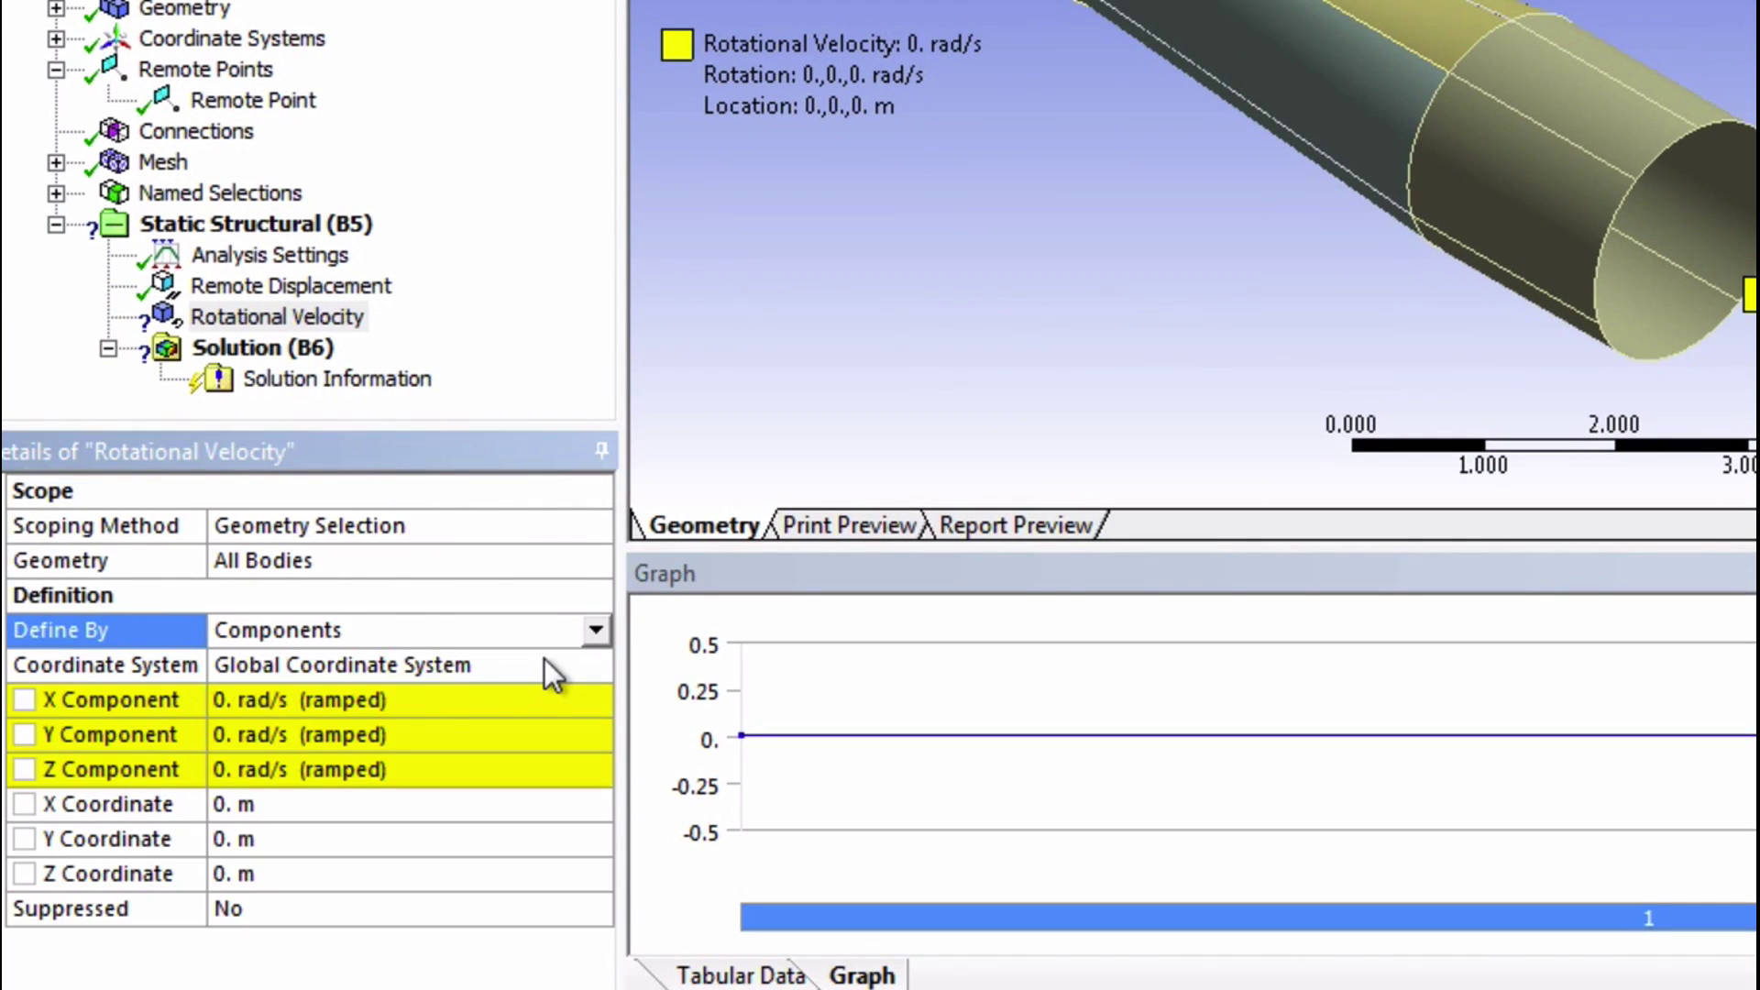
{"action": "left_click", "coordinate": [294, 760]}
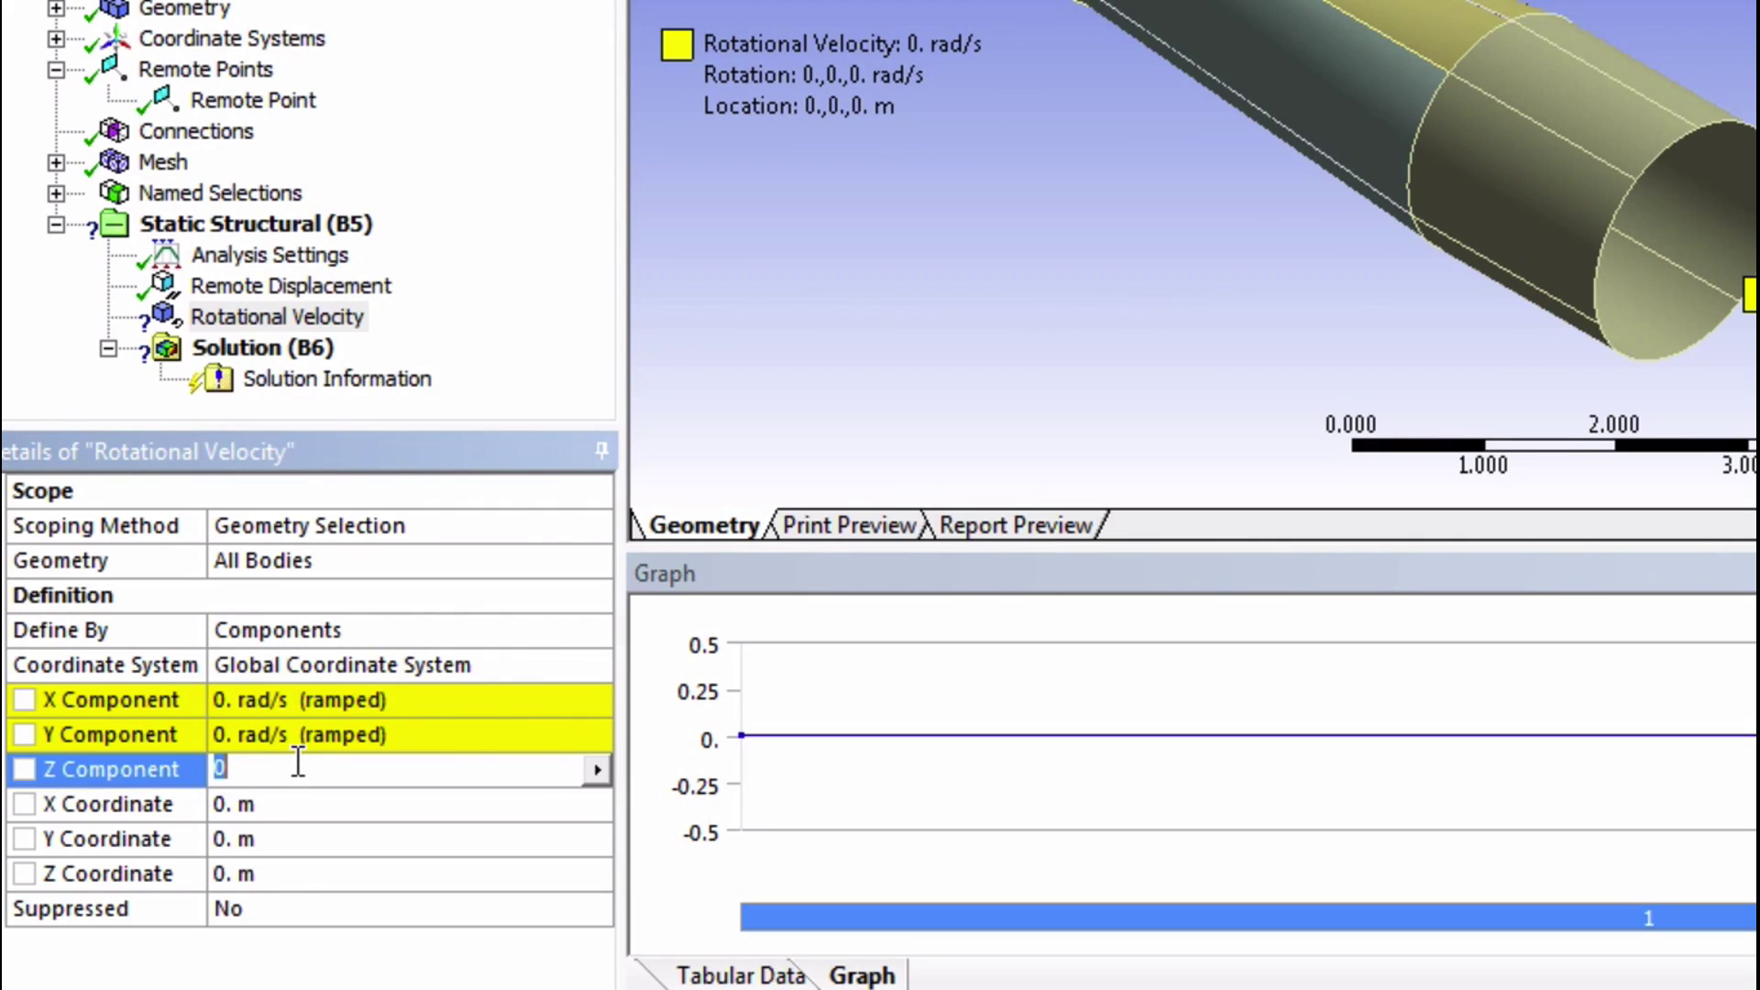
{"action": "type", "text": "-2.22 rad/s  (ramped"}
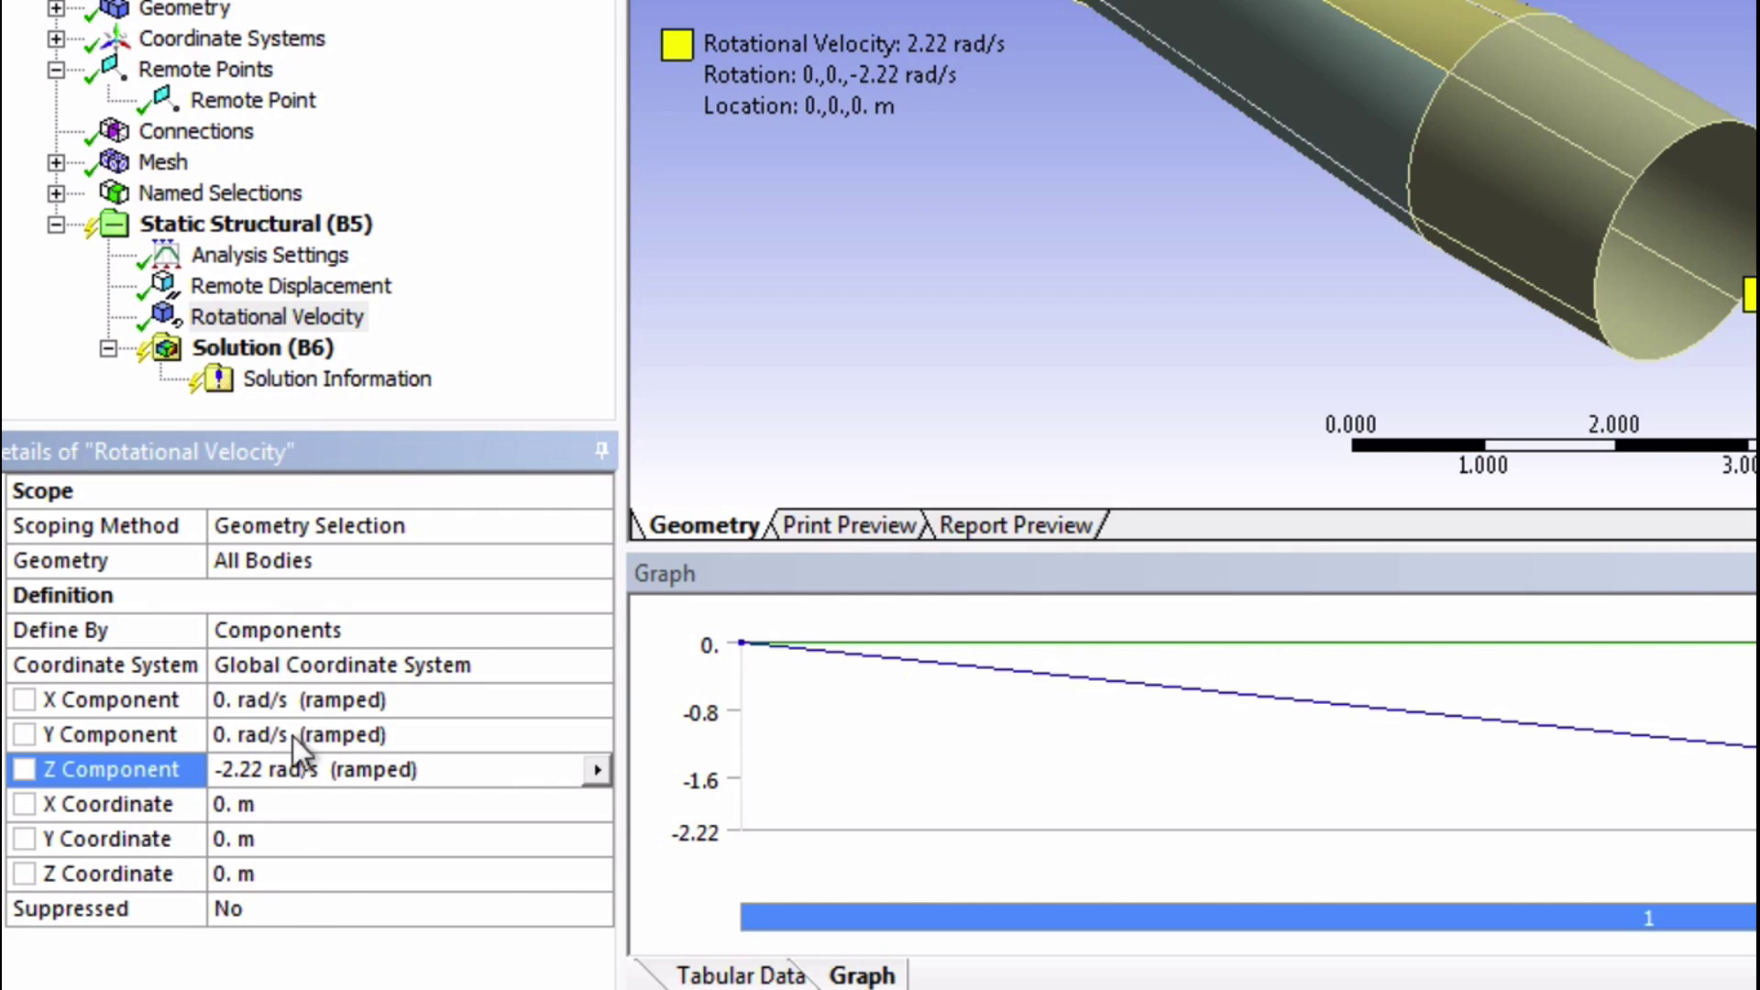
- Turn on Large Deflection in the solver controls of the static structural analysis settings
{"action": "left_click", "coordinate": [283, 265]}
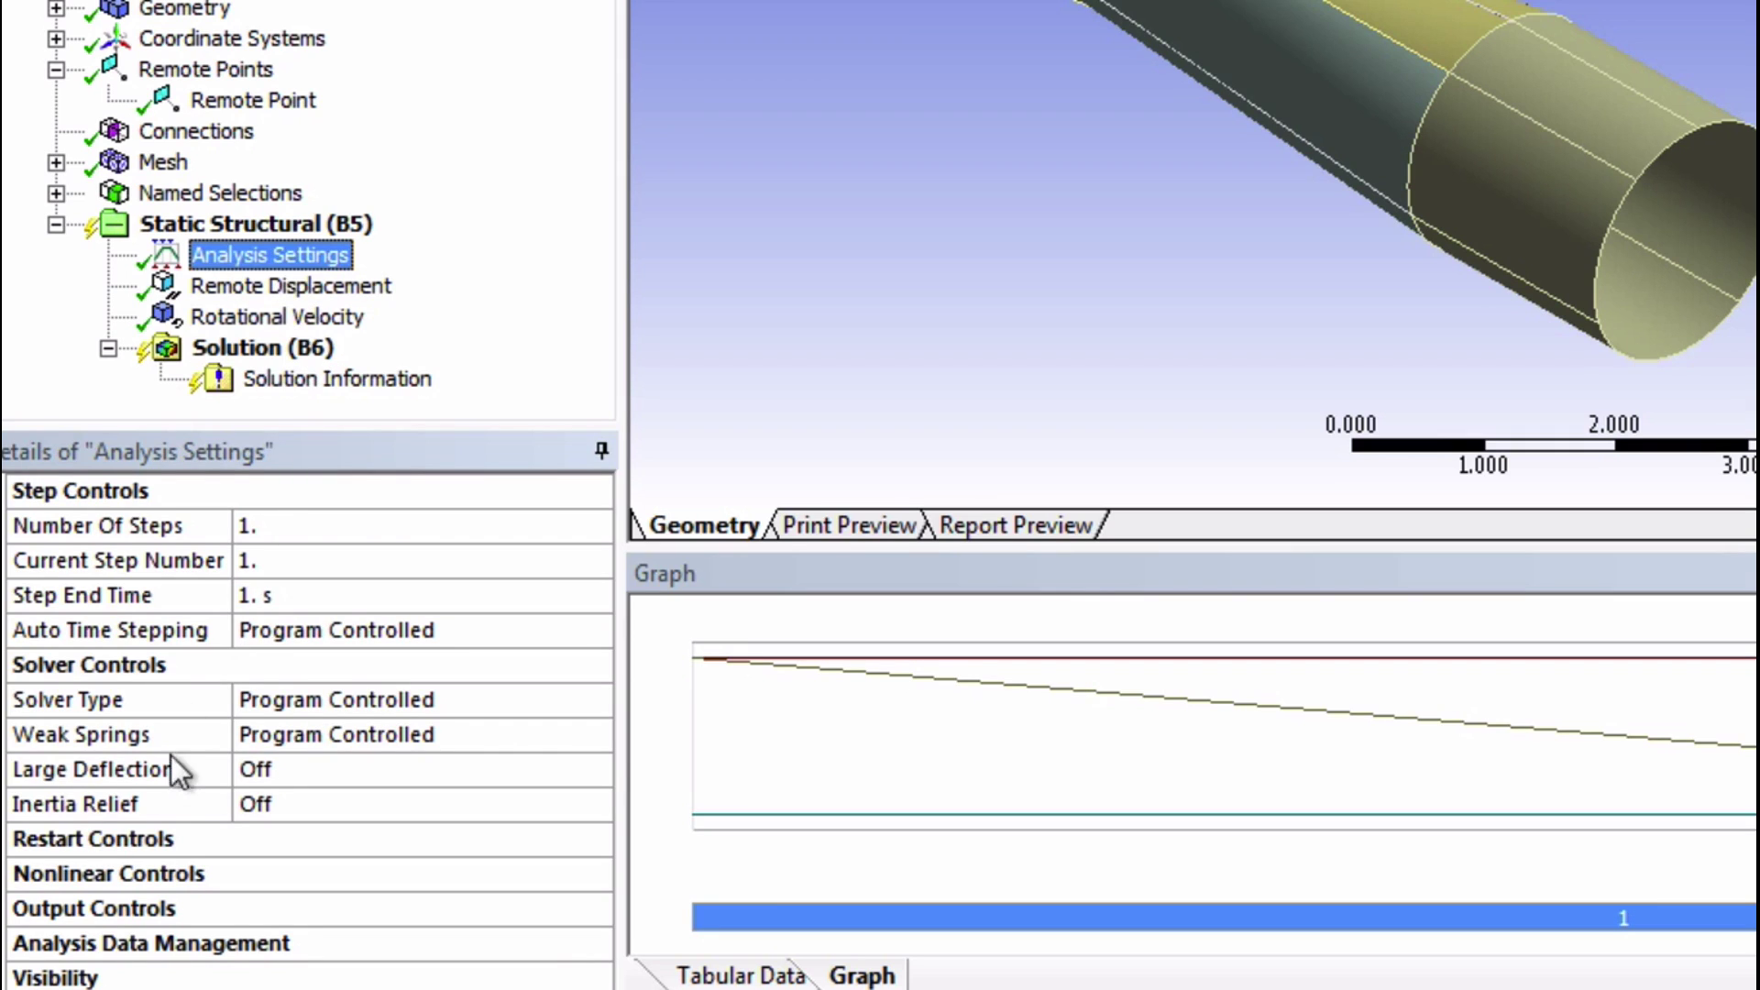
{"action": "left_click", "coordinate": [411, 773]}
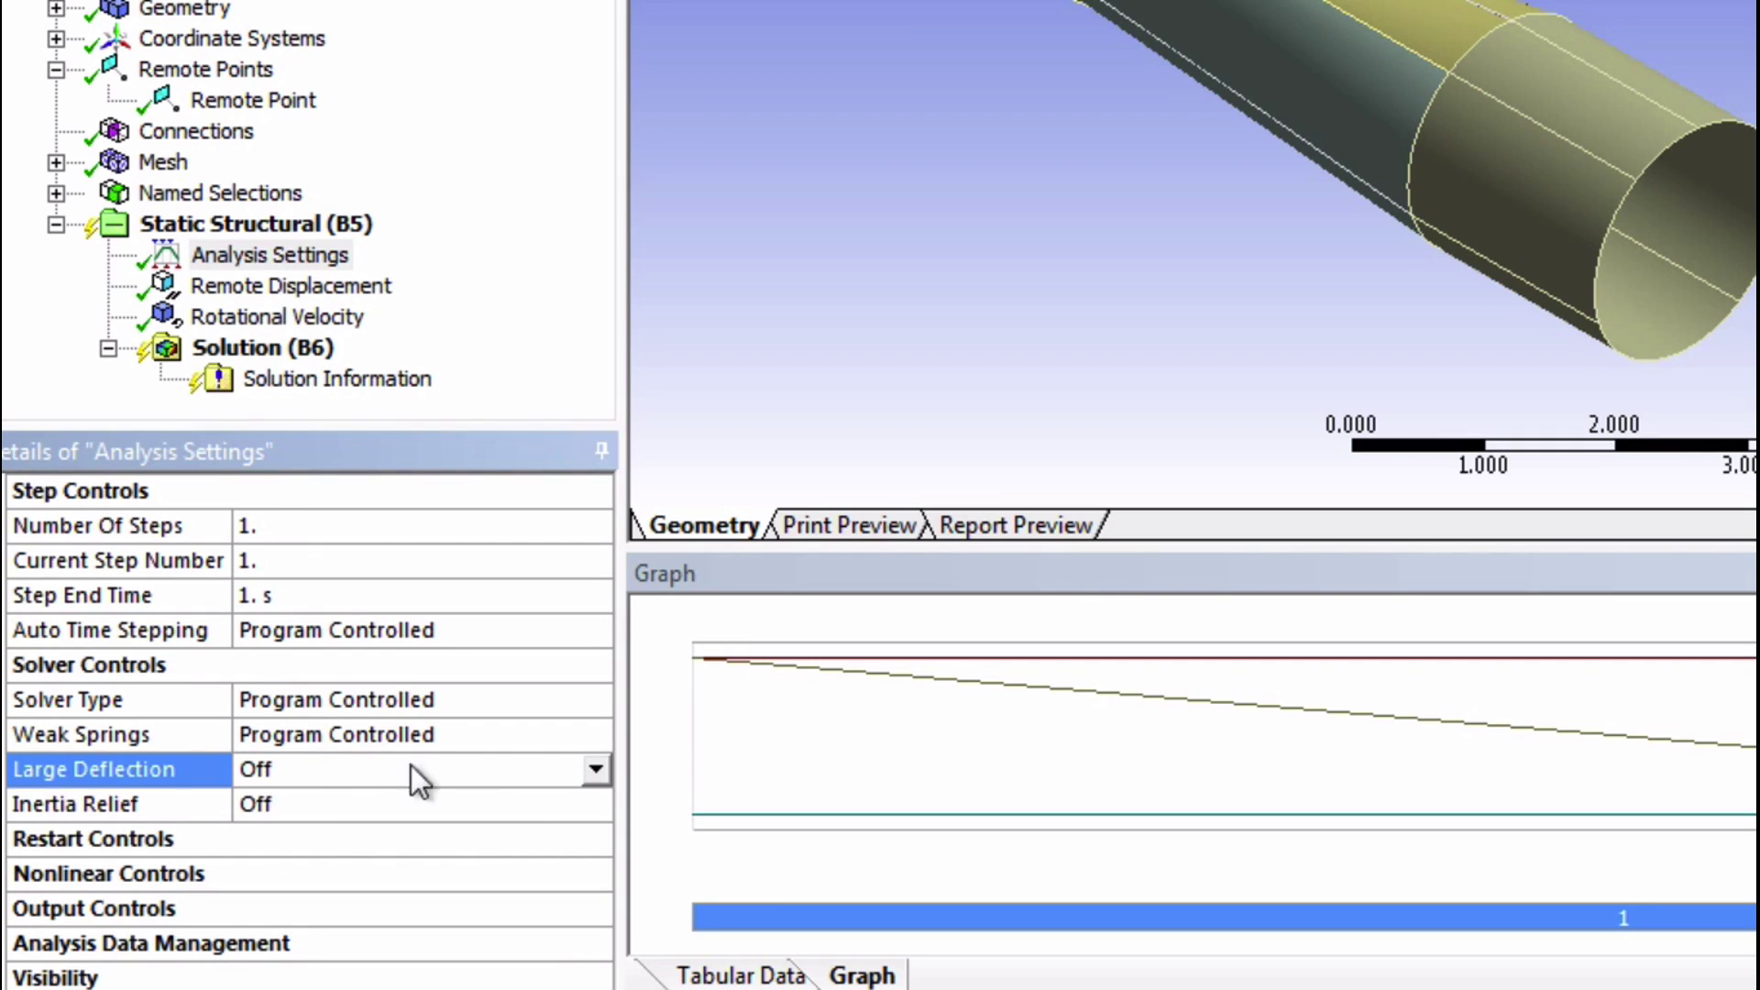
{"action": "left_click", "coordinate": [596, 770]}
{"action": "left_click", "coordinate": [484, 828]}
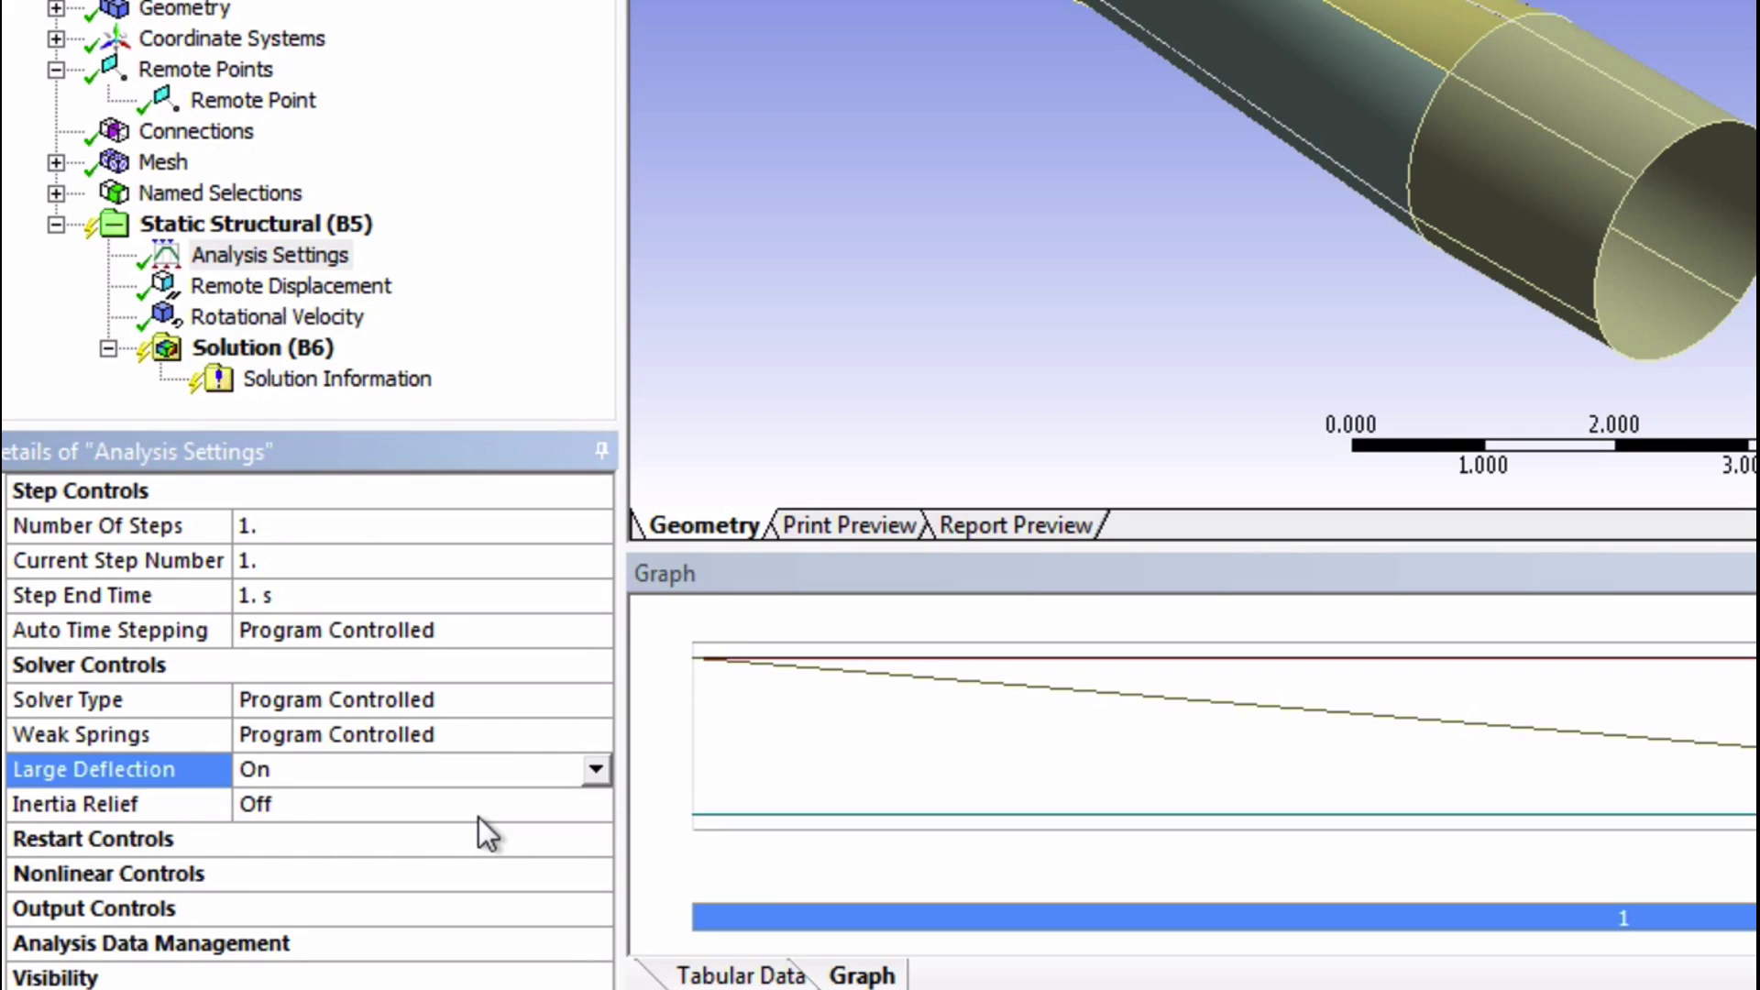